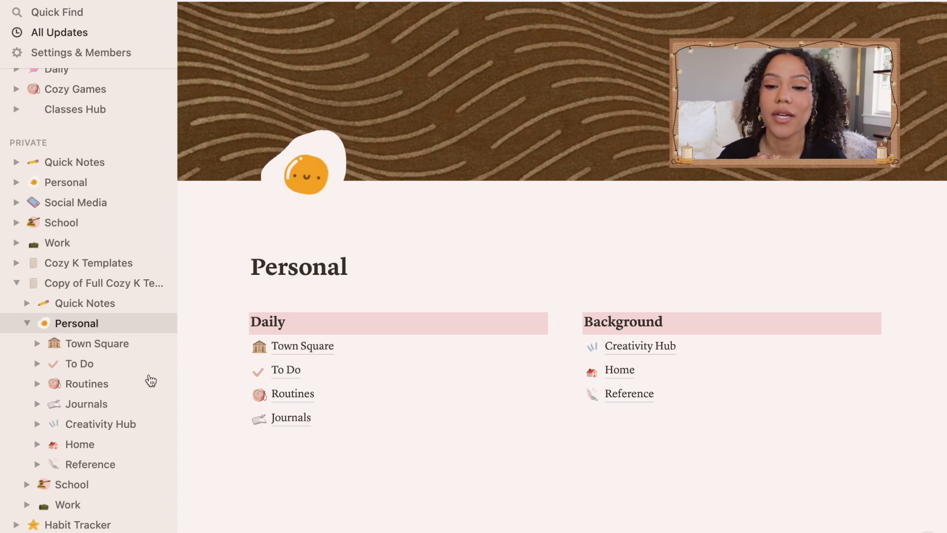
- Add a new blank page to the Private section and delete it again
scroll(140, 384, "down", 1)
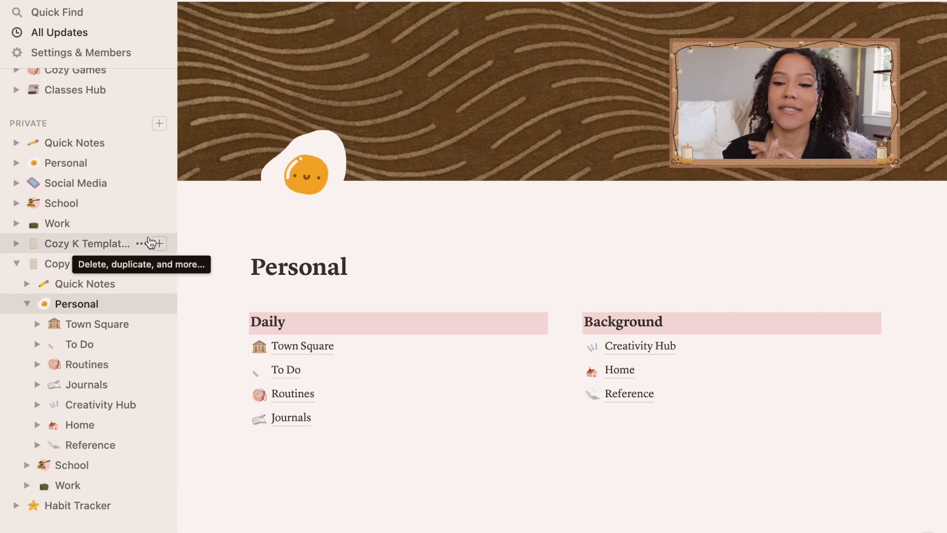
left_click(159, 125)
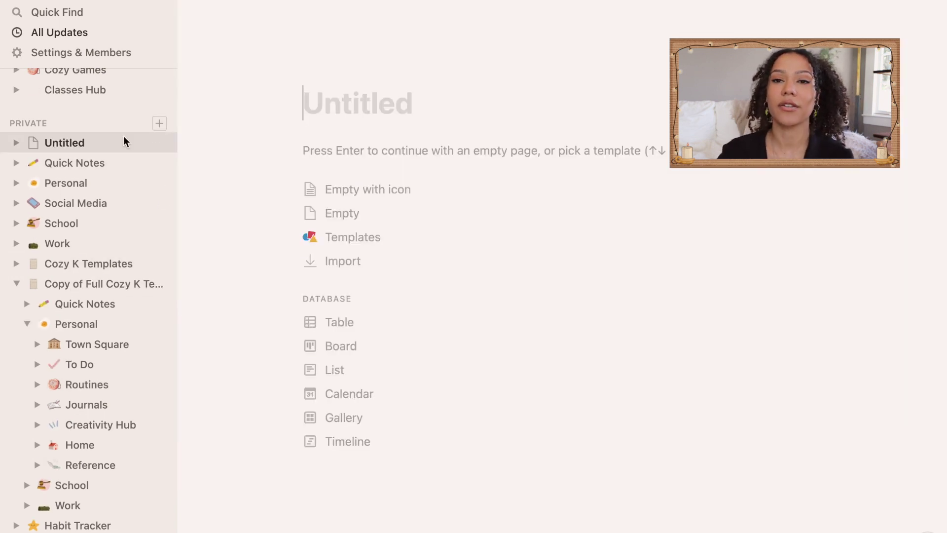
right_click(78, 144)
left_click(106, 159)
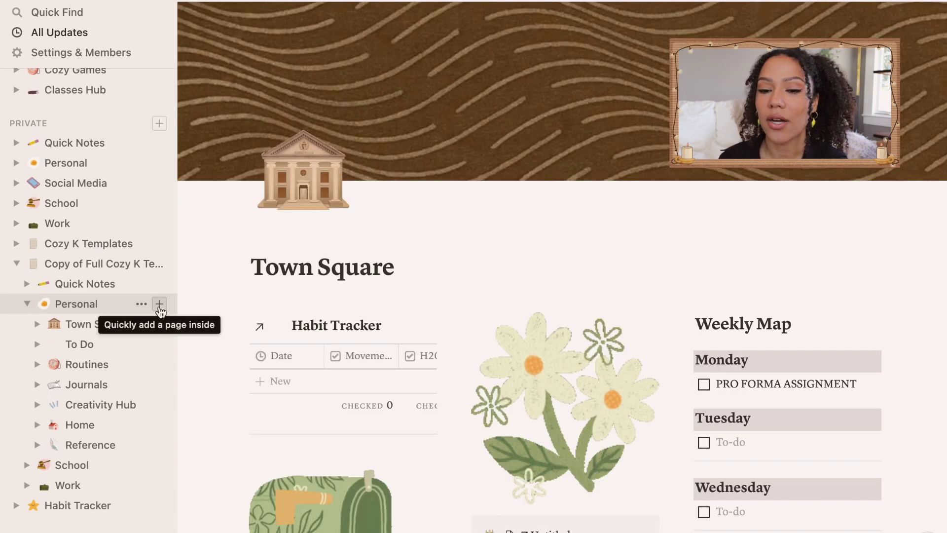
- Embed a new blank sub-page below Journals in the Daily column of the Personal page, and return to the Personal page
left_click(98, 304)
left_click(320, 477)
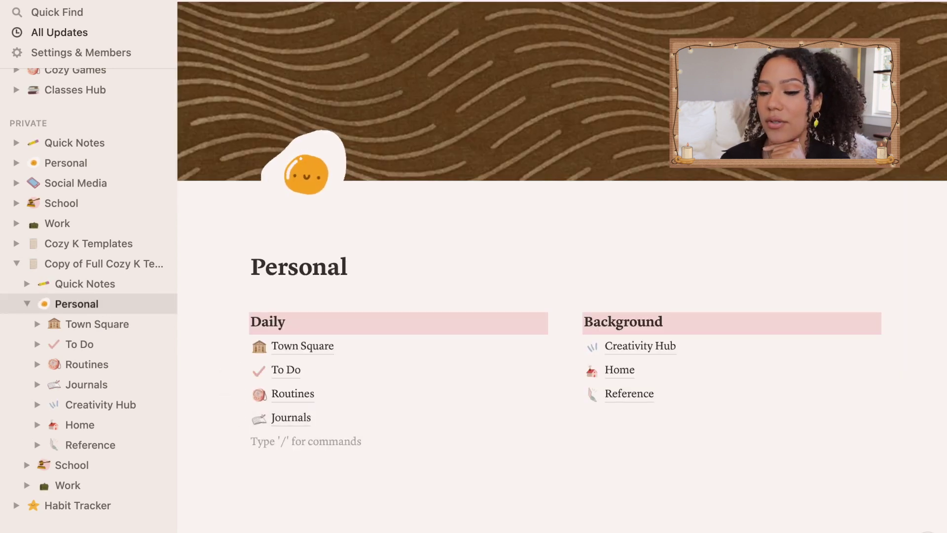
type("/")
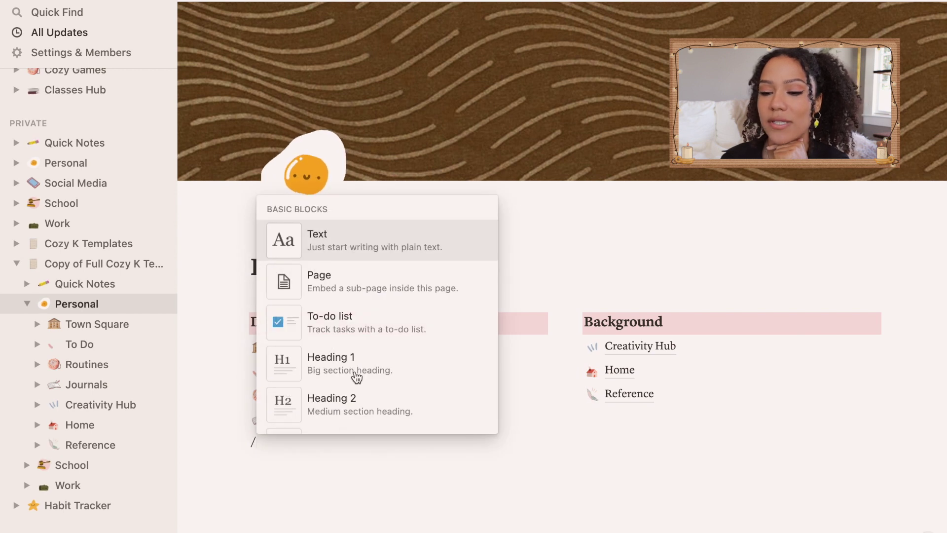
left_click(349, 289)
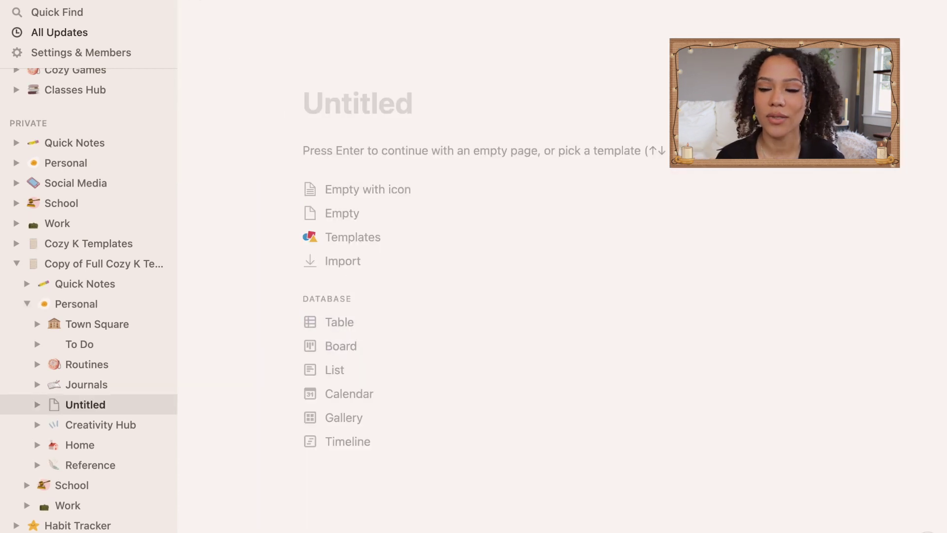
key("super+bracketleft")
- Insert a callout reading "fhkjfjasjda" at the end of the Daily column and delete it
left_click(302, 481)
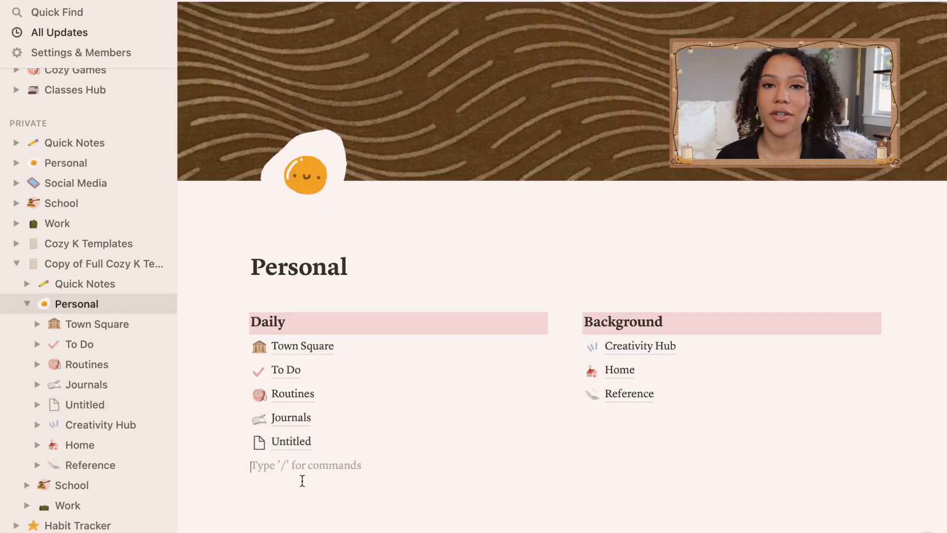
type("/")
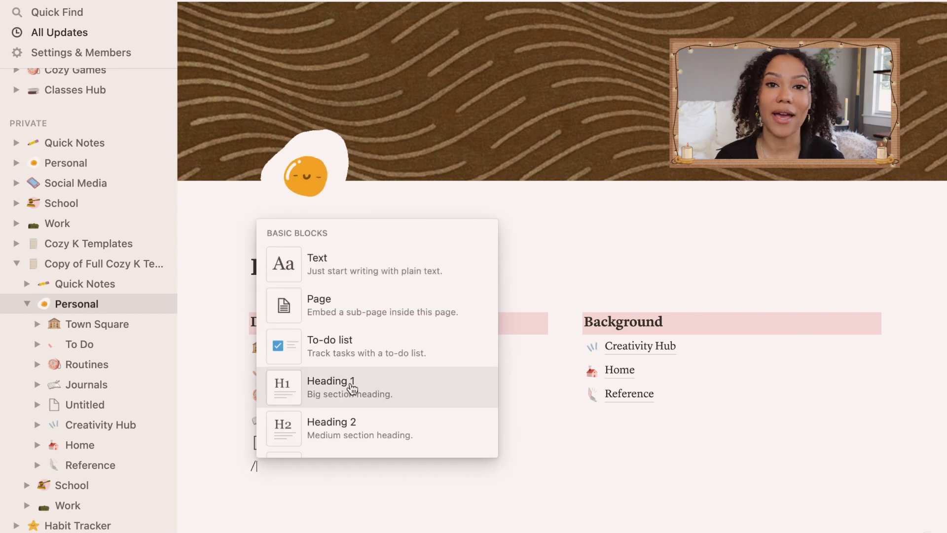
scroll(351, 387, "down", 1)
scroll(349, 388, "up", 1)
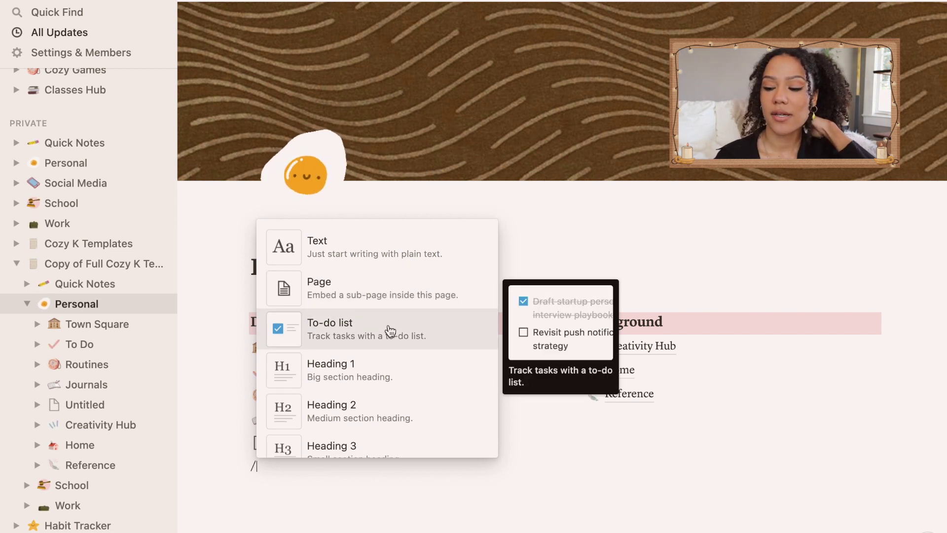
scroll(390, 329, "down", 5)
scroll(390, 330, "down", 5)
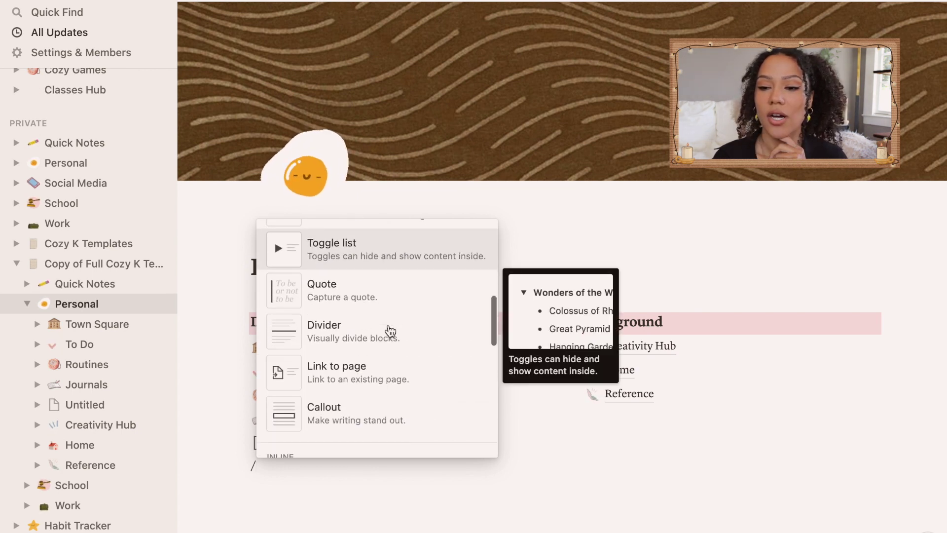
left_click(355, 412)
type("fhkjfjasjda")
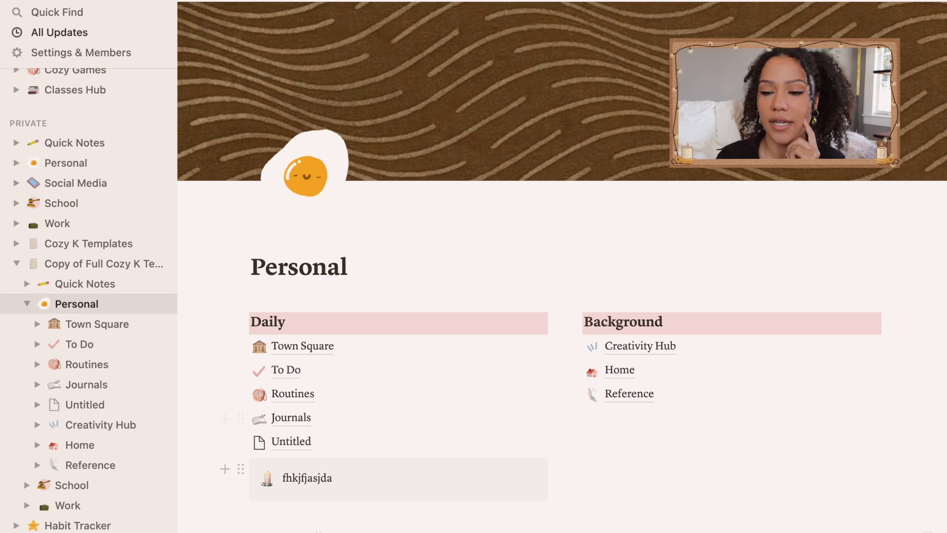
left_click_drag(296, 514, 276, 469)
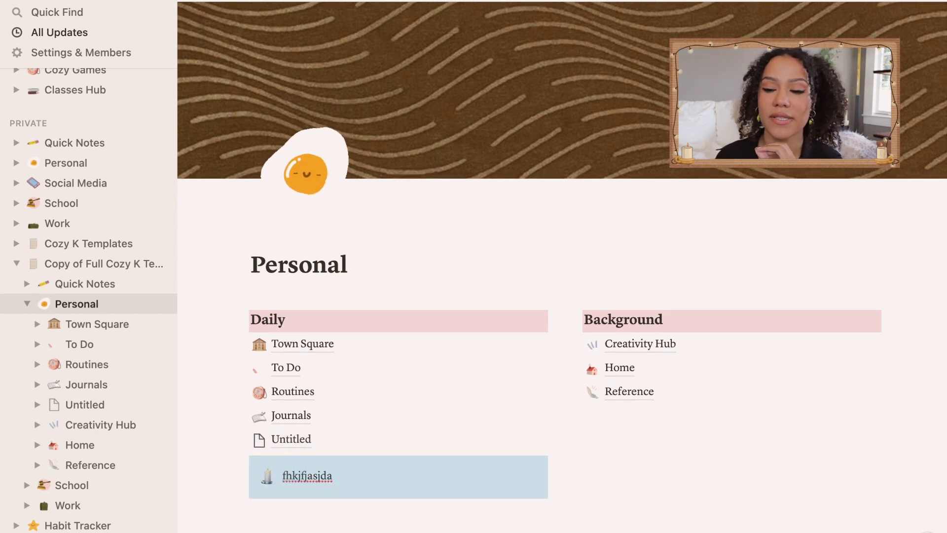
key("BackSpace")
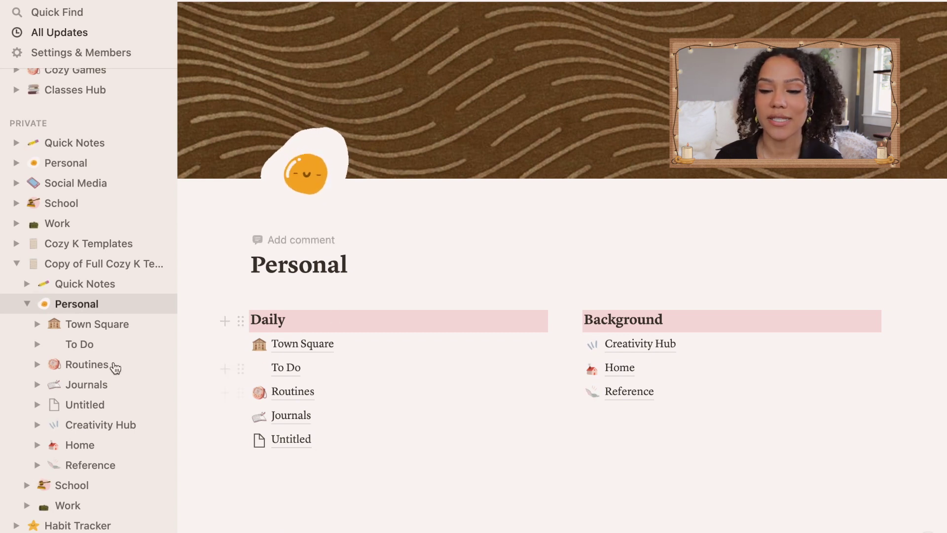
- Add the placeholder line "sfjhaskjdhaskjdhaskjd" below the Untitled page link in the Daily column
mouse_move(237, 313)
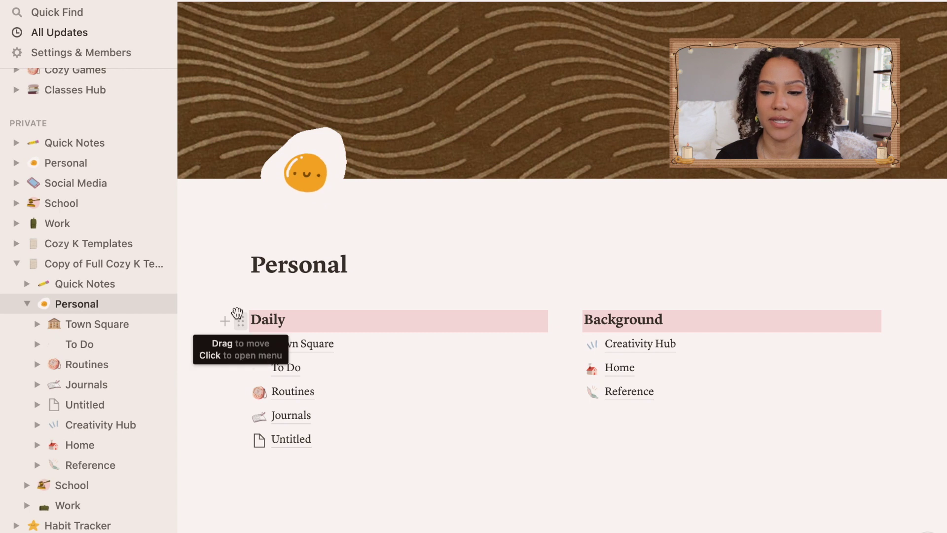
left_click(307, 495)
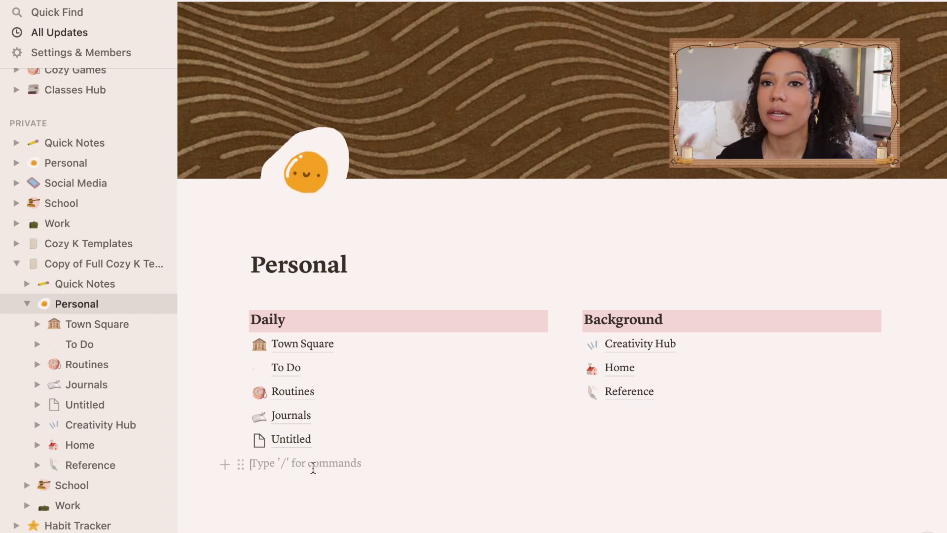
type("sfjhaskjdhaskjdhaskjd")
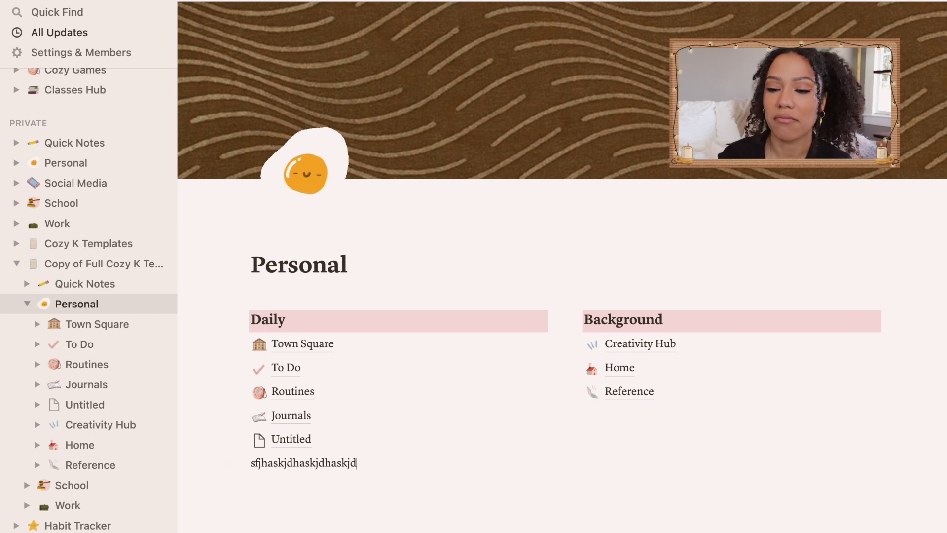
key("Return")
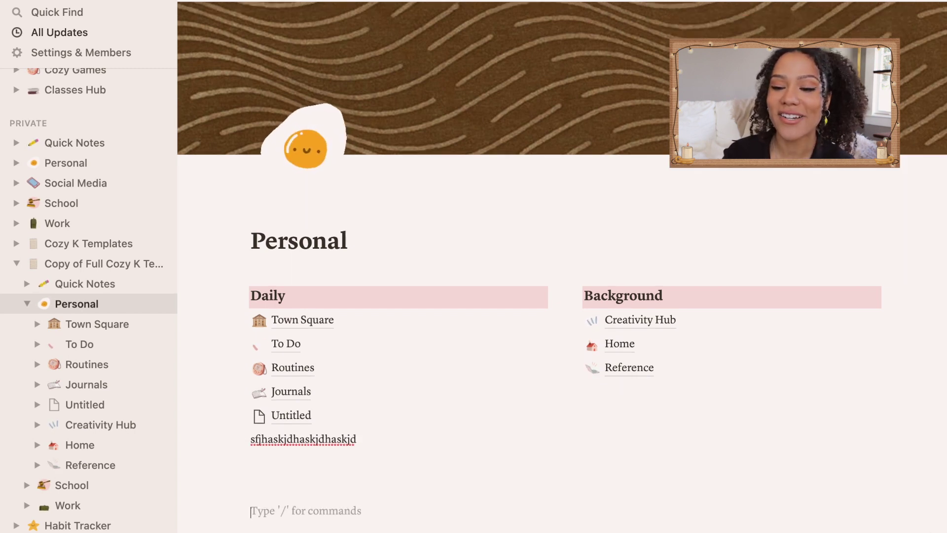
- Insert a divider directly beneath the placeholder line and move both blocks below the two columns at full page width
type("/di")
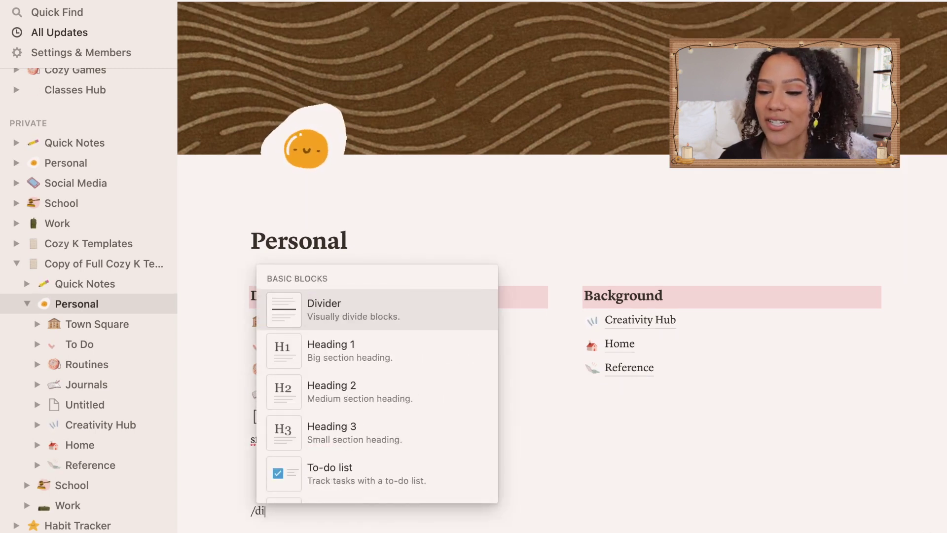
left_click(375, 324)
left_click_drag(240, 505, 247, 460)
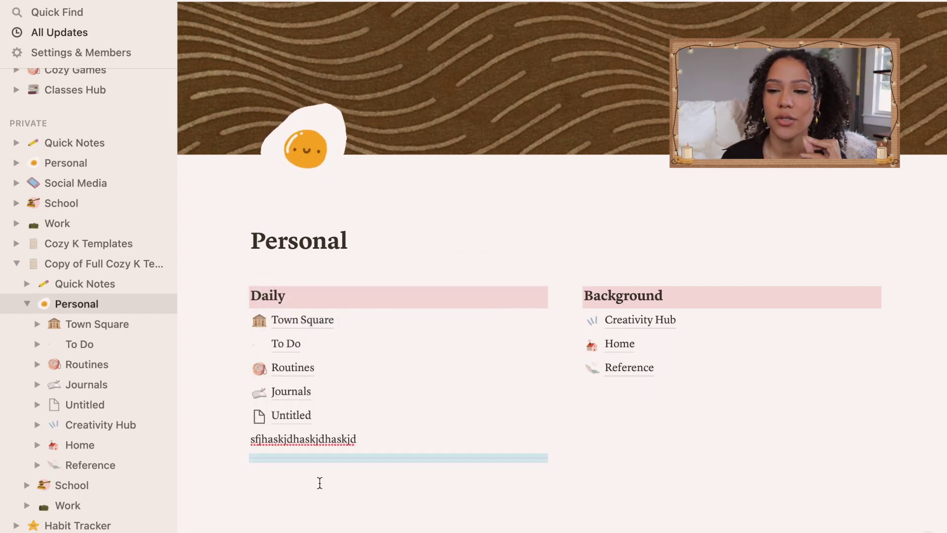
left_click_drag(334, 438, 623, 459)
- Give the "veggies" line a brown background
scroll(243, 424, "down", 2)
left_click(243, 424)
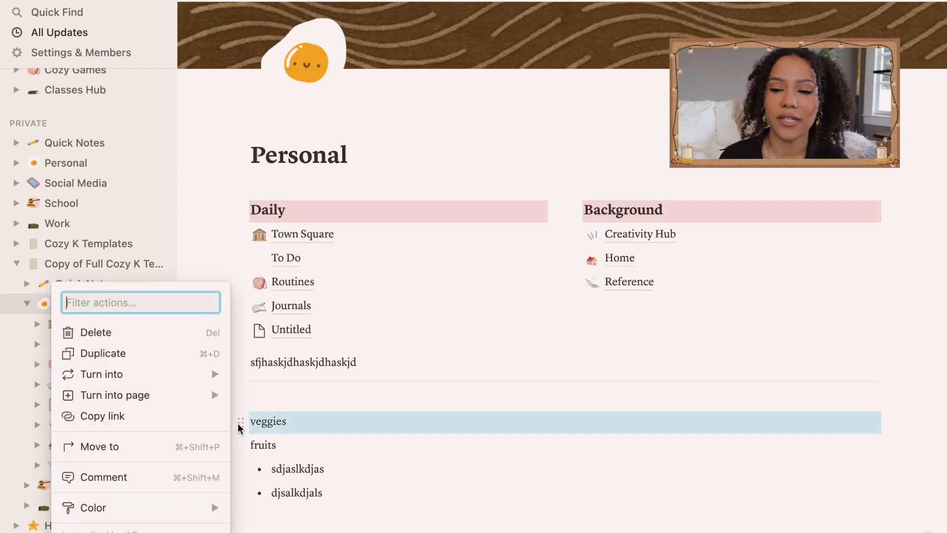
mouse_move(190, 510)
scroll(303, 338, "down", 5)
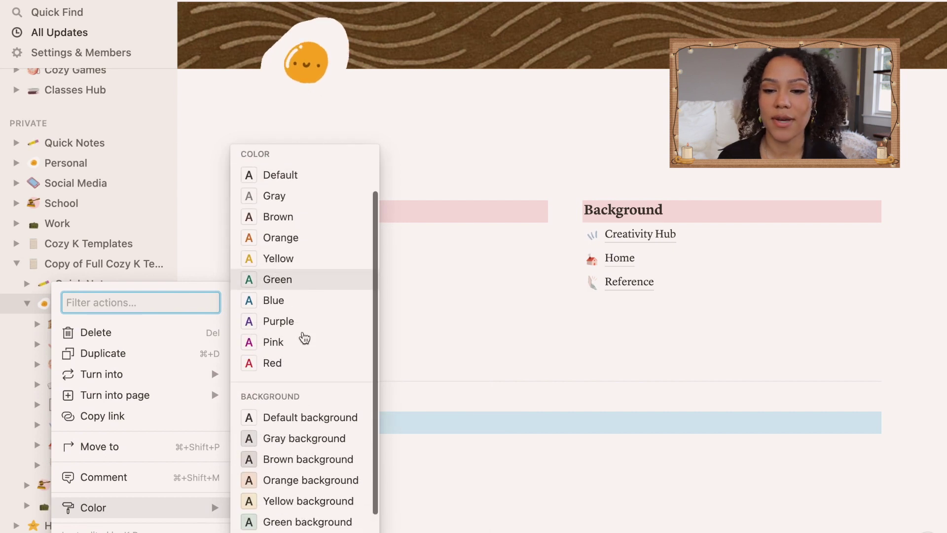
scroll(304, 337, "up", 5)
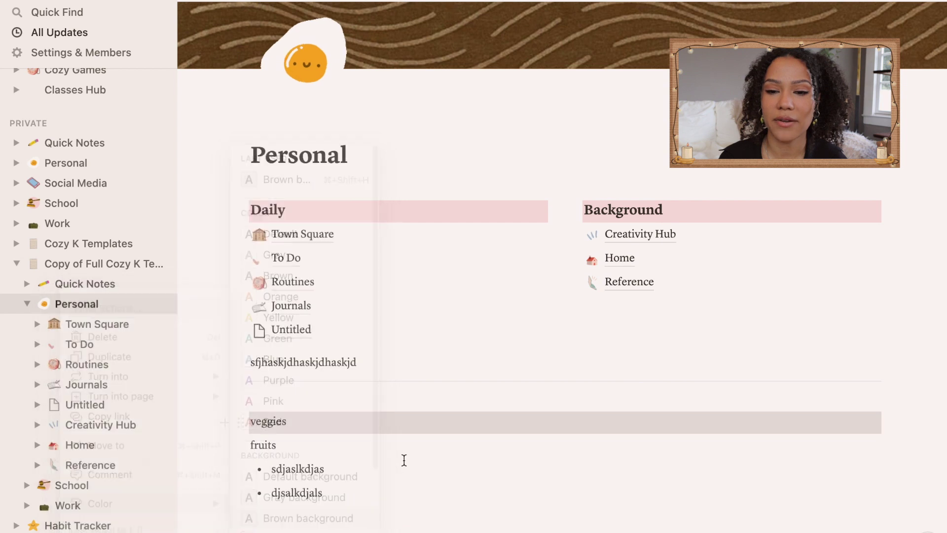
- Look through the Turn into and Turn into page options for the "veggies" block
left_click(163, 452)
mouse_move(169, 384)
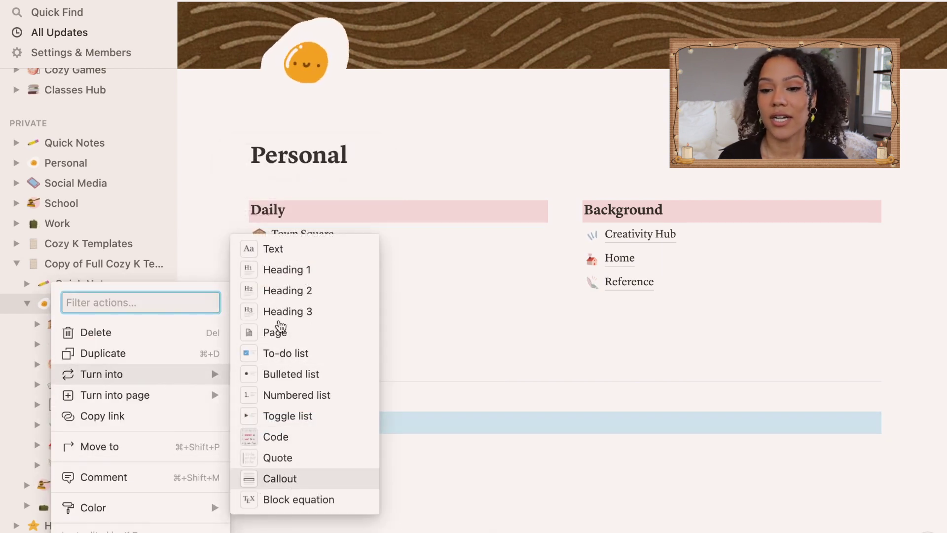
mouse_move(184, 403)
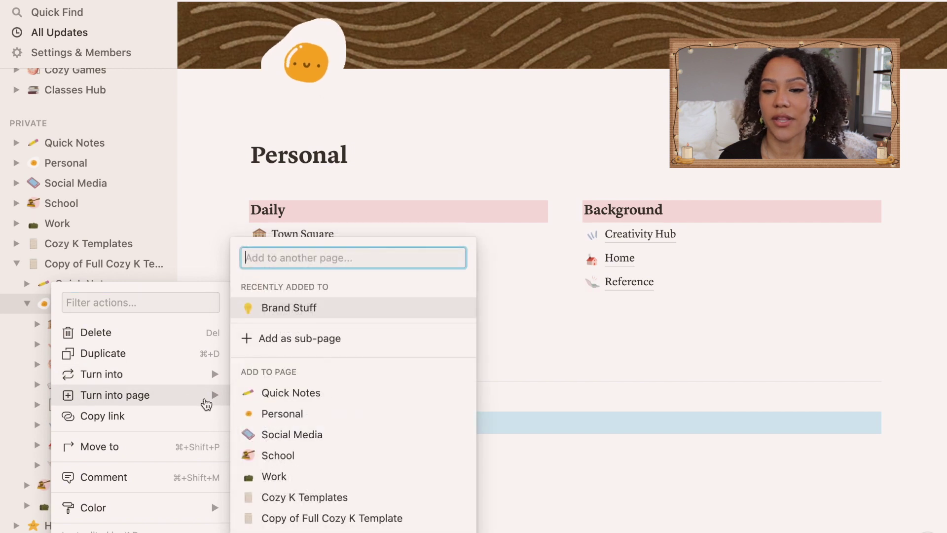
key("Escape")
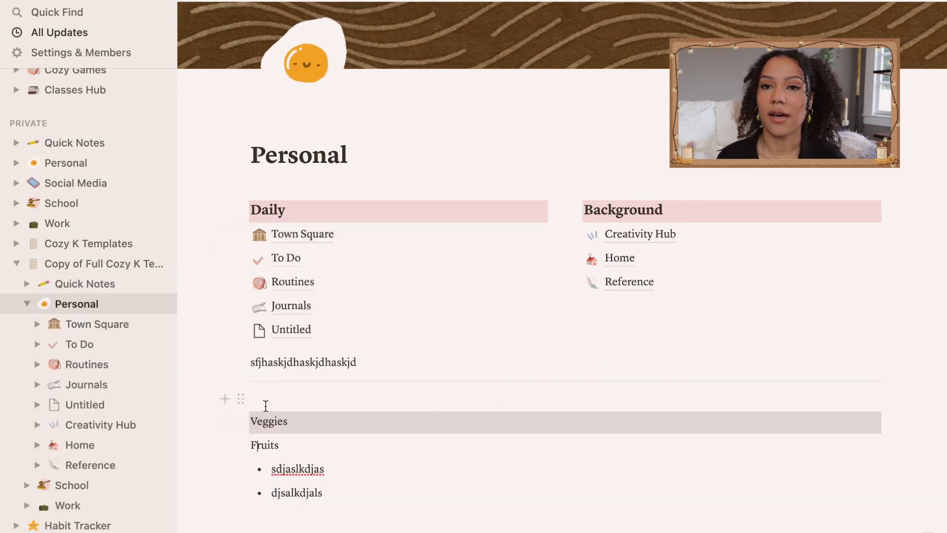
- Embed a new sub-page on the empty line between the divider and Veggies, and title it "Shopping List"
left_click(265, 405)
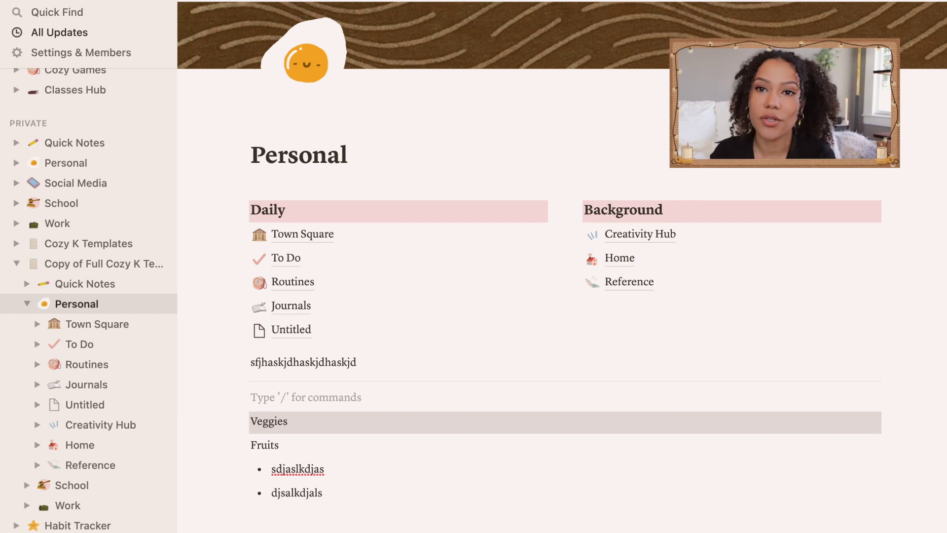
type("/")
key("BackSpace")
type("/page")
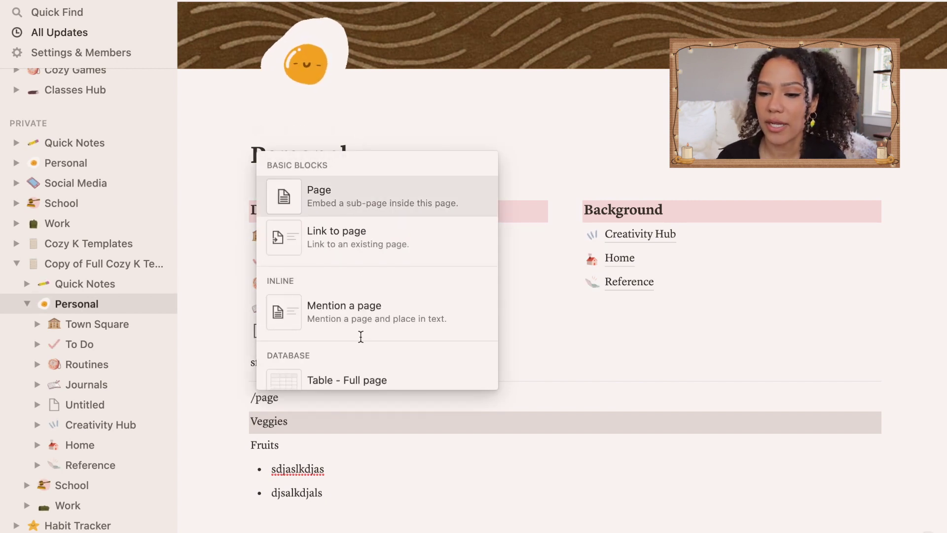
key("Return")
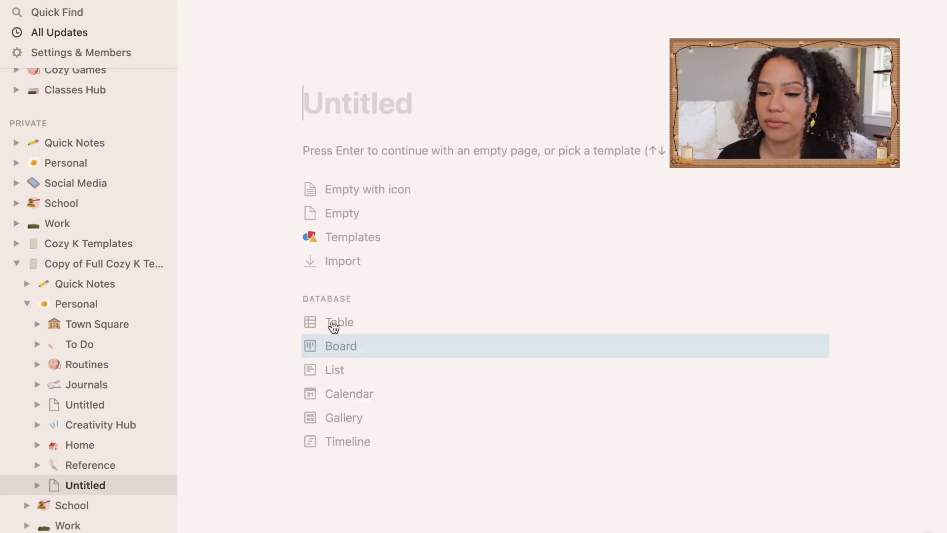
type("Shopping L")
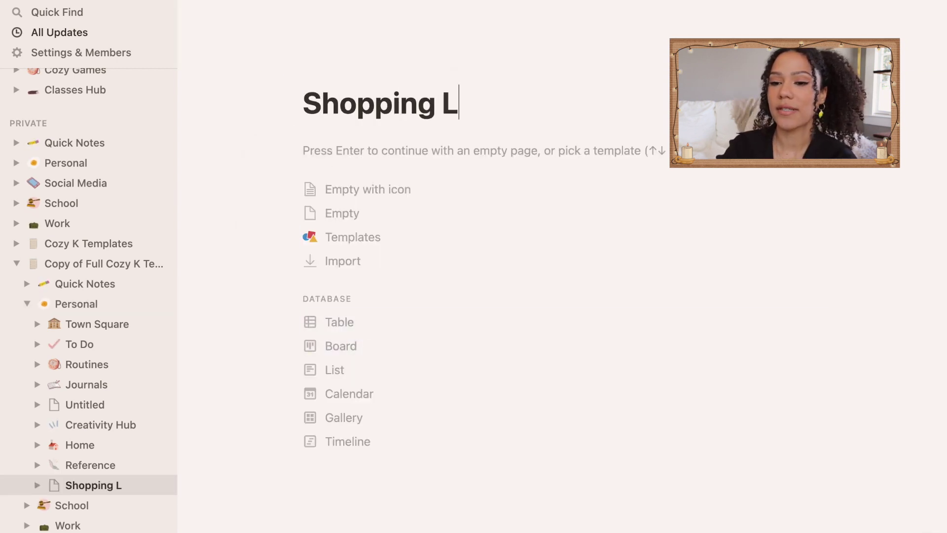
type("ist")
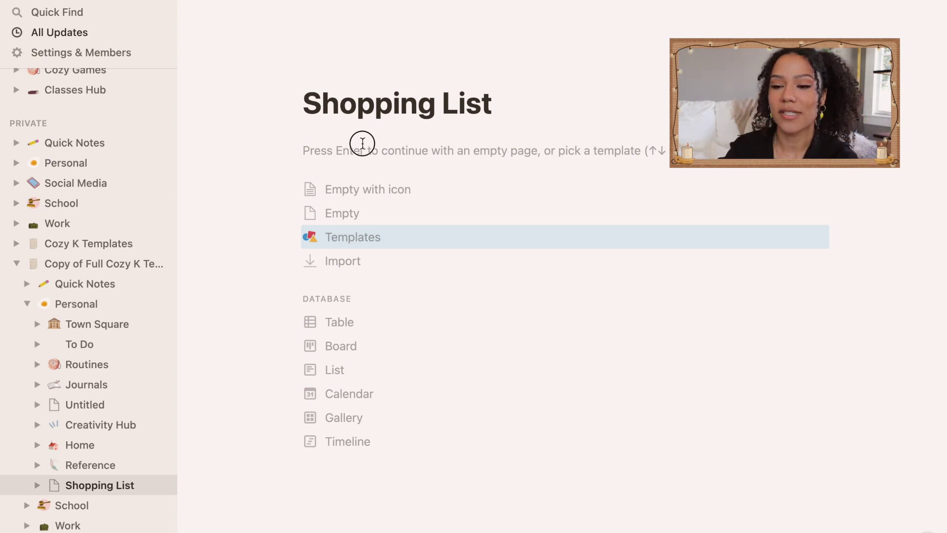
- Start the Shopping List page as an empty page and enter "Veggies:" as its first line
key("Down")
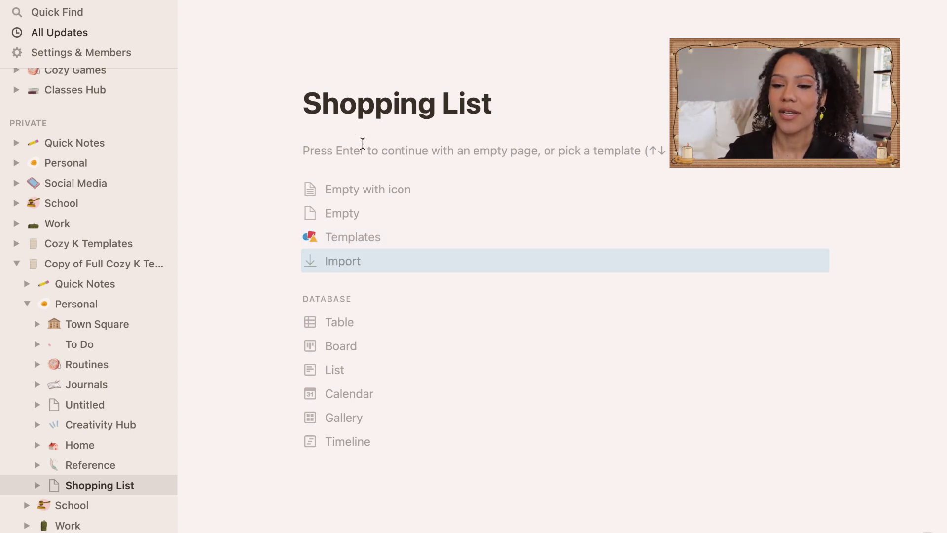
key("Up")
key("Up")
key("Return")
type("Veggie")
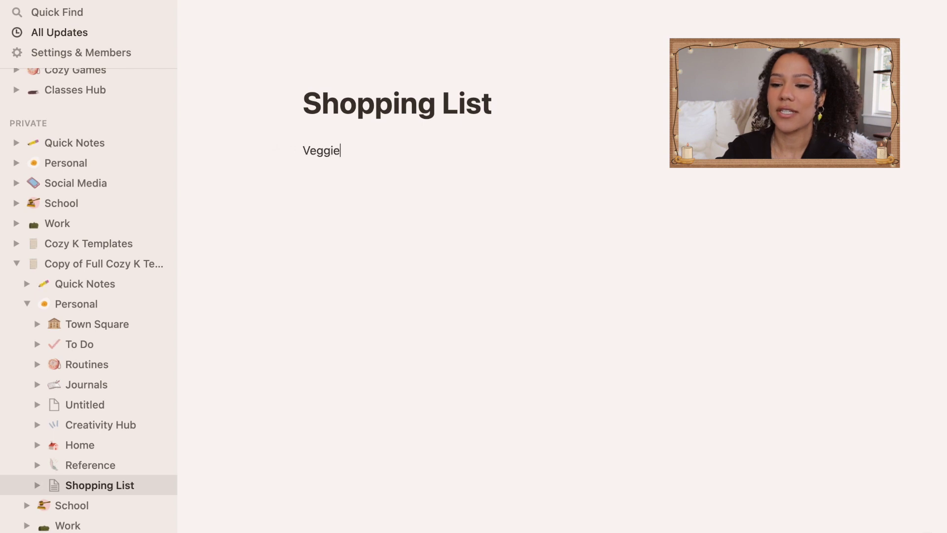
type("s:")
key("Return")
- Add a bulleted list under Veggies with Onions, Cucumbers and Bell Peppers, and end the list with an empty line below it
type("- ")
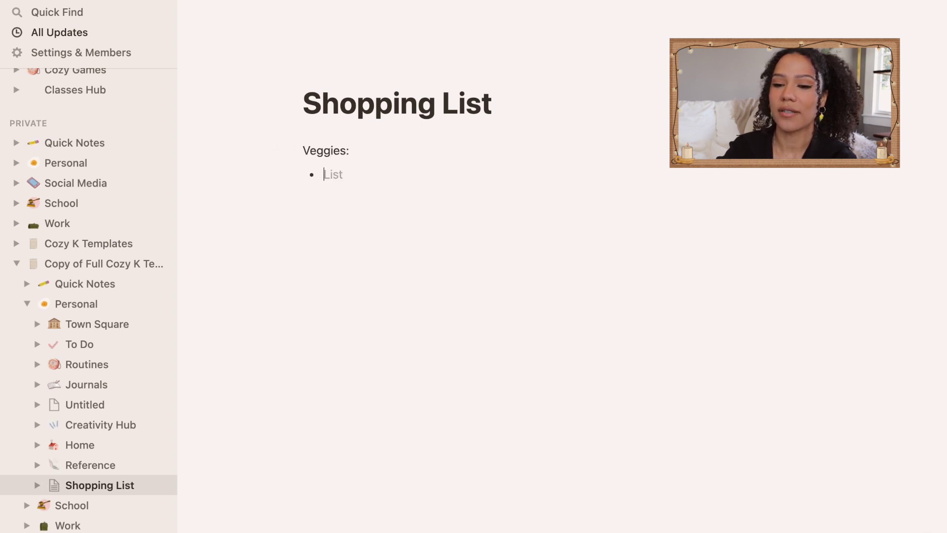
type("Onions")
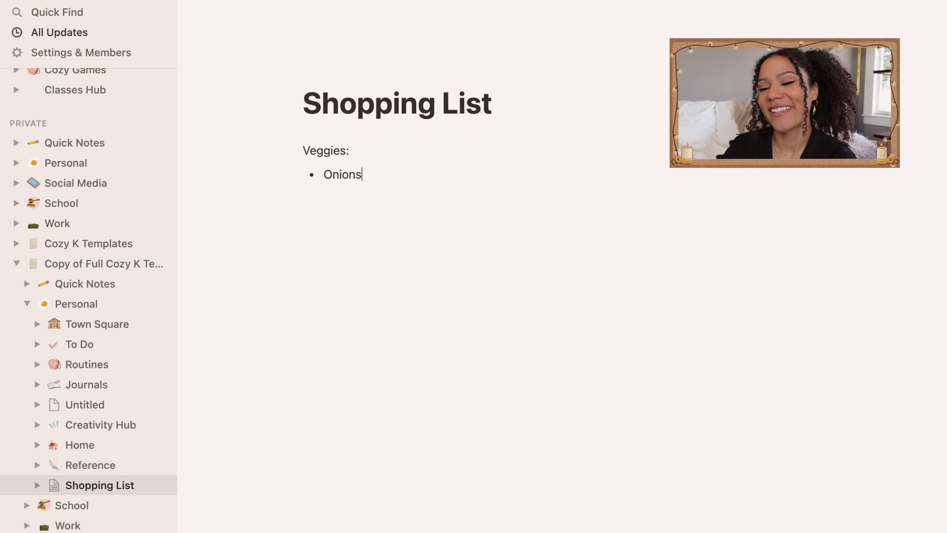
key("Return")
type("Cucumbers ")
type("Bell ")
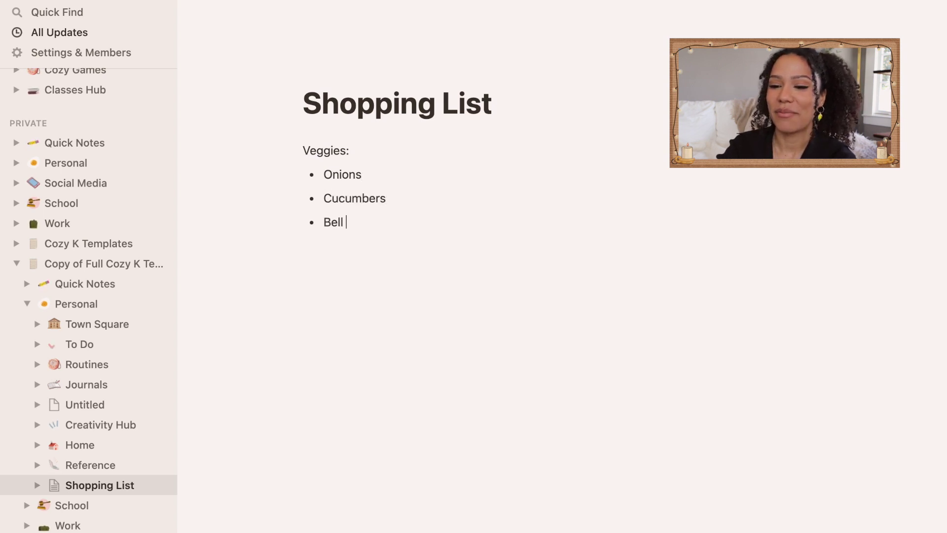
type("Peppers")
key("Return")
key("Return")
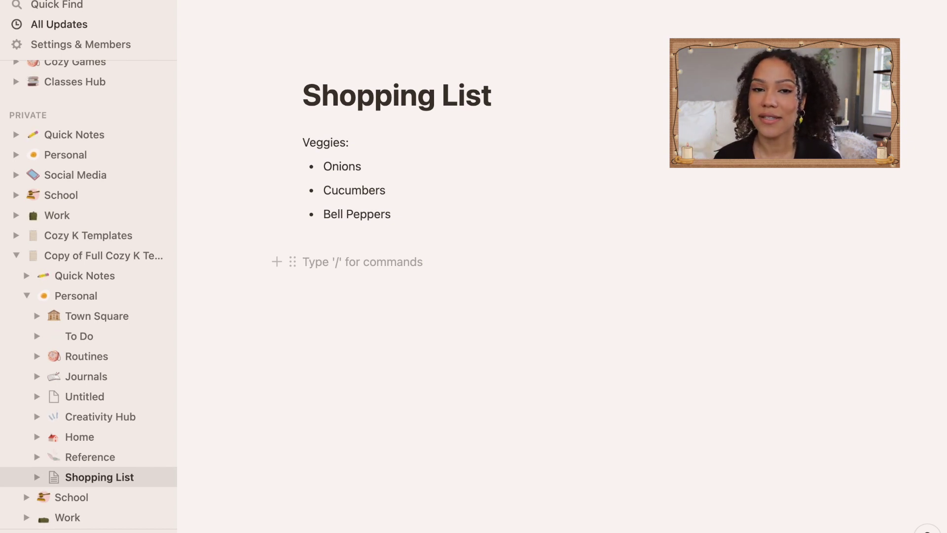
- Insert an inline board database below the veggies list
type("/")
scroll(365, 326, "down", 10)
scroll(365, 325, "down", 3)
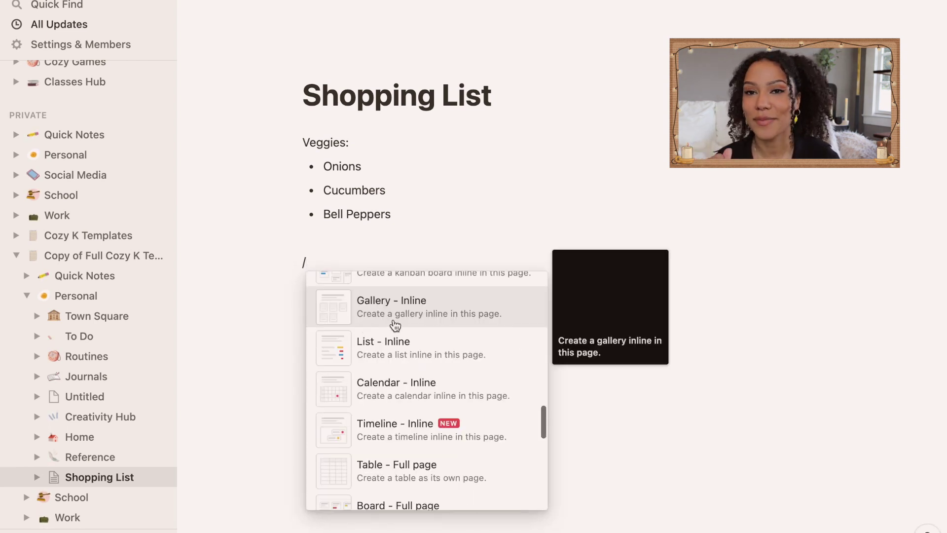
scroll(429, 321, "up", 1)
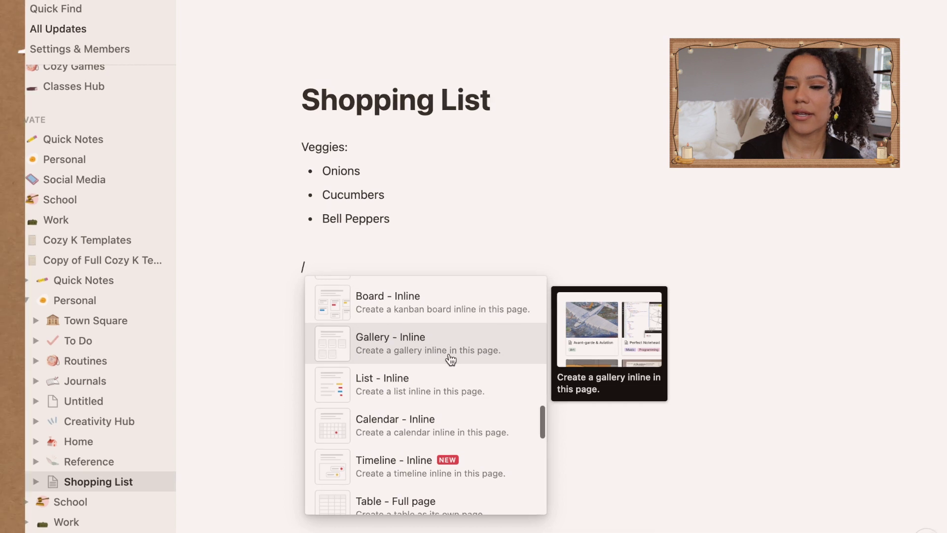
scroll(456, 321, "up", 1)
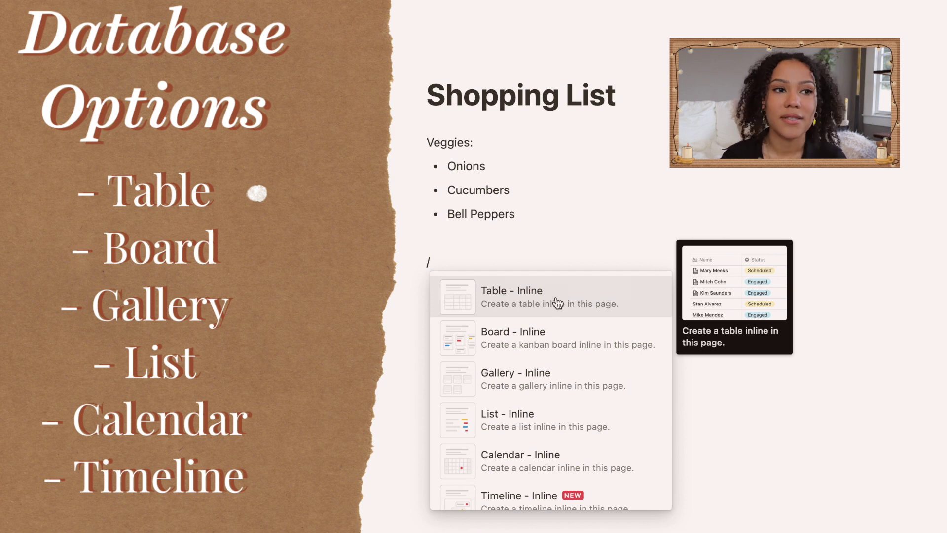
left_click(587, 348)
scroll(695, 310, "right", 5)
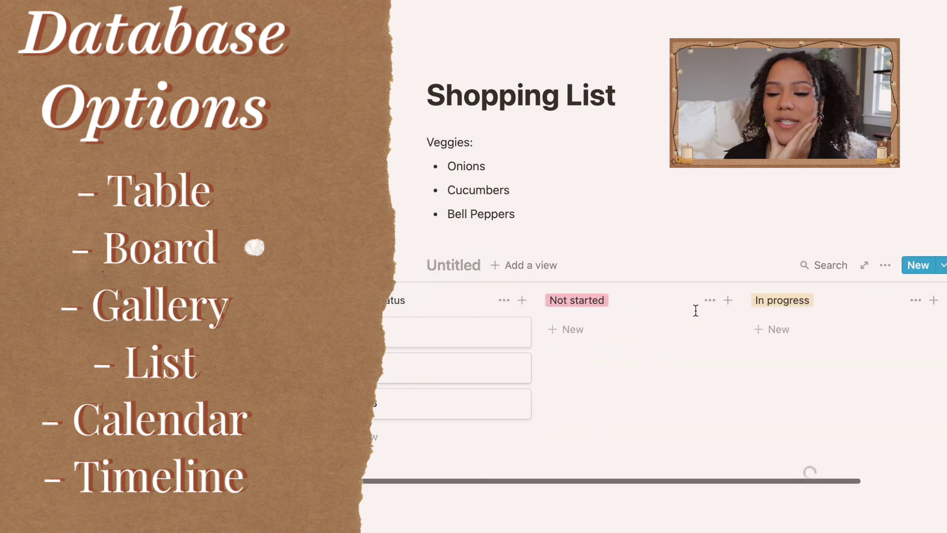
- Move Card 1 from No Status into the Not started column and title the board "Routines"
scroll(698, 311, "left", 2)
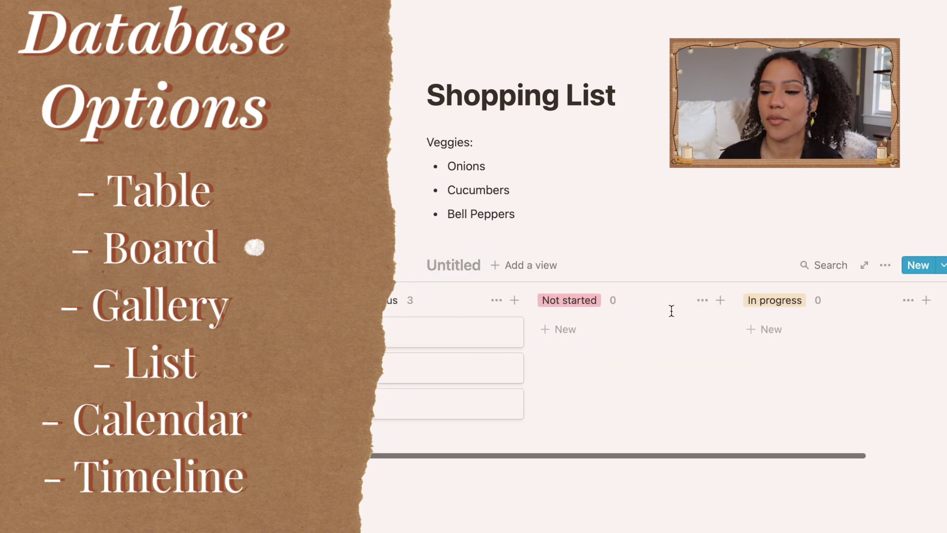
left_click(401, 341)
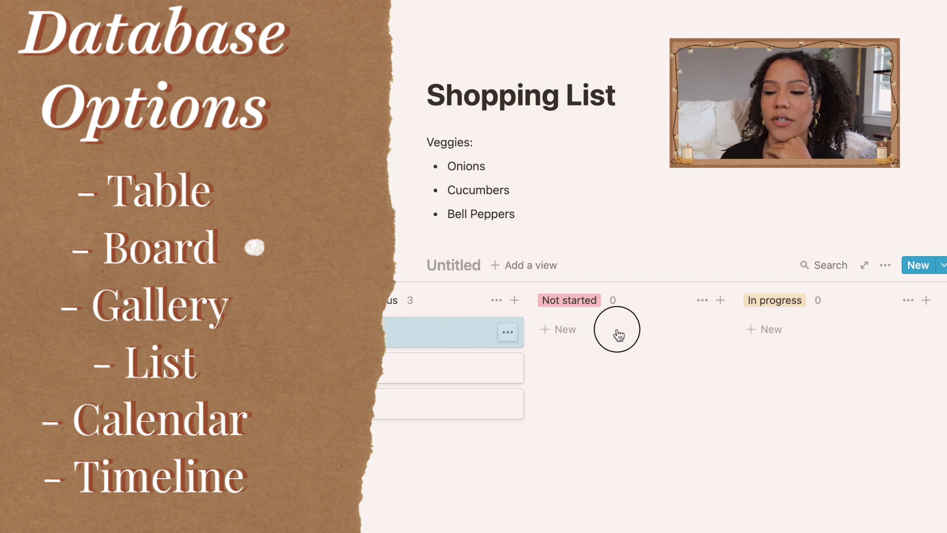
left_click_drag(662, 339, 609, 351)
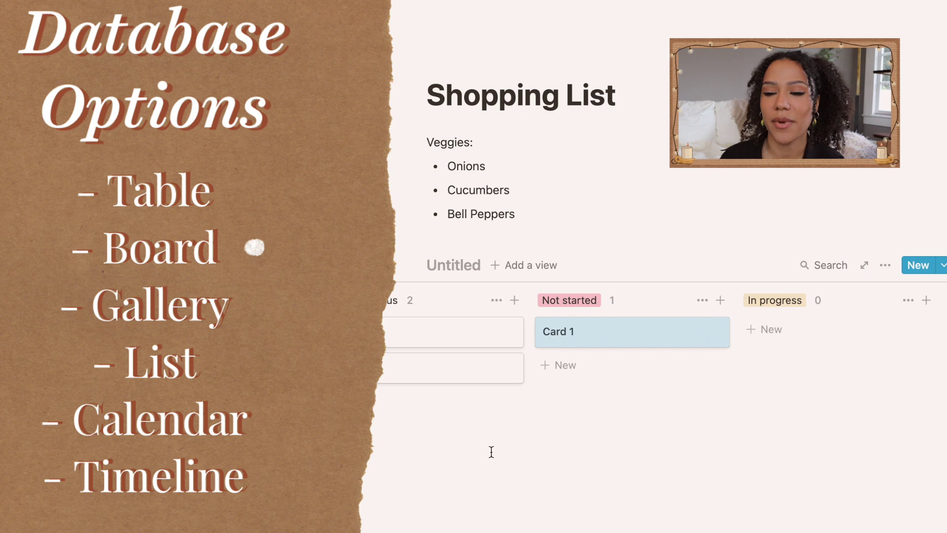
left_click(449, 269)
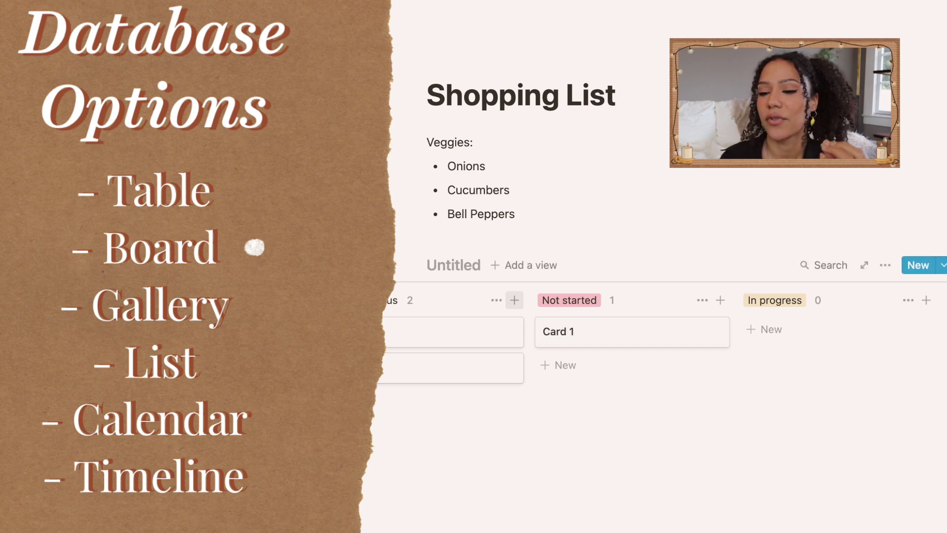
type("Routines")
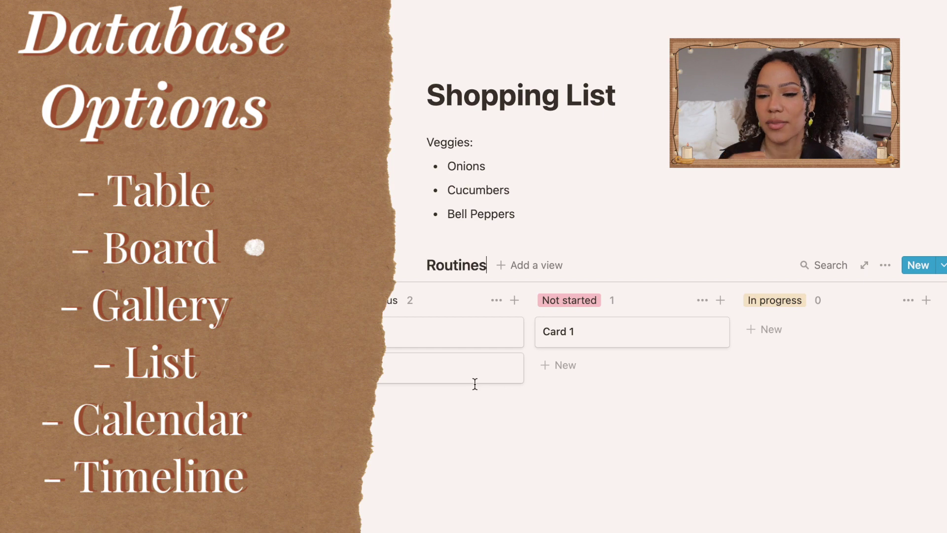
- Insert an inline list database on a new line below the Routines board and title it "Journals"
left_click(478, 479)
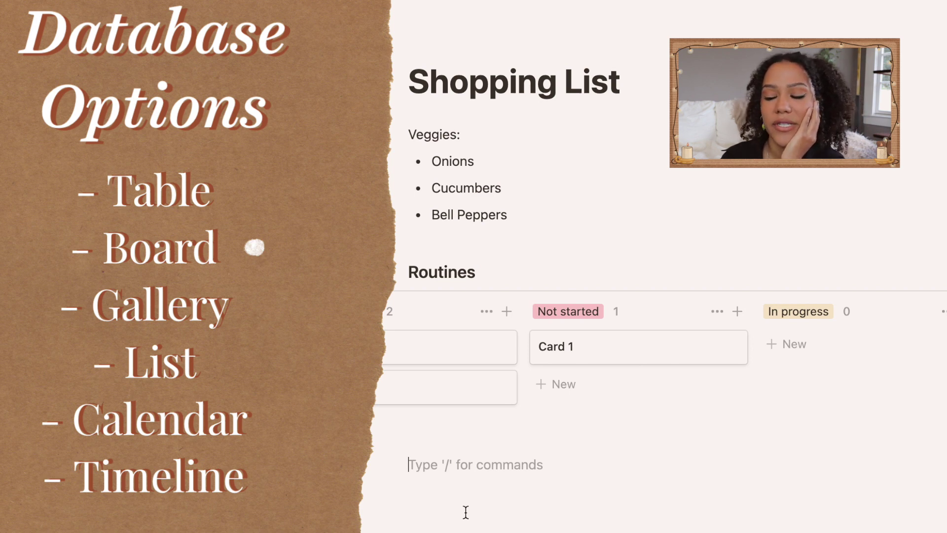
type("/")
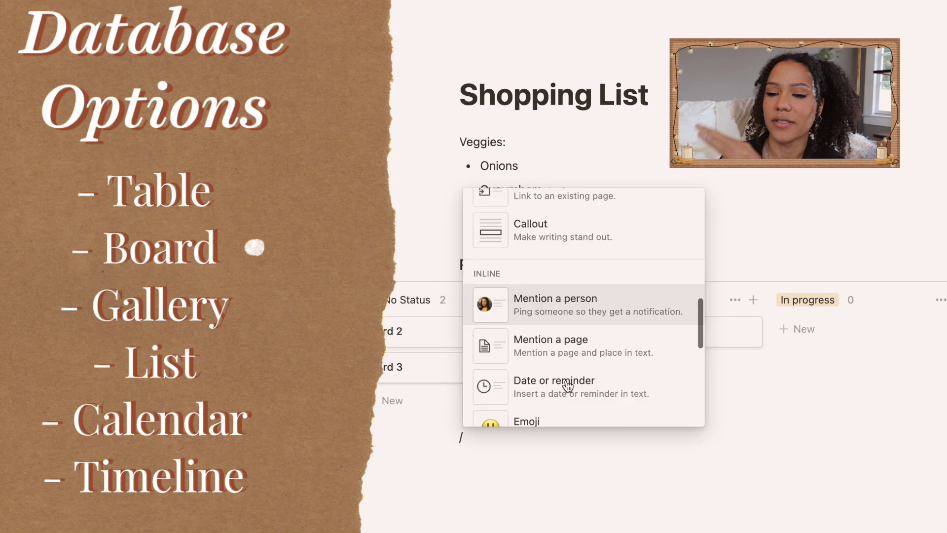
scroll(567, 387, "down", 5)
mouse_move(567, 386)
scroll(568, 385, "down", 1)
scroll(567, 385, "down", 1)
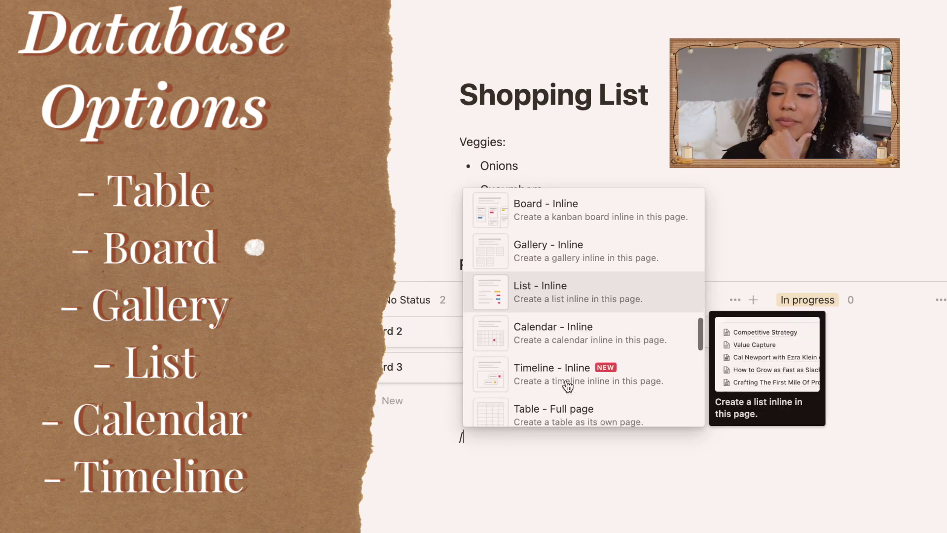
left_click(597, 284)
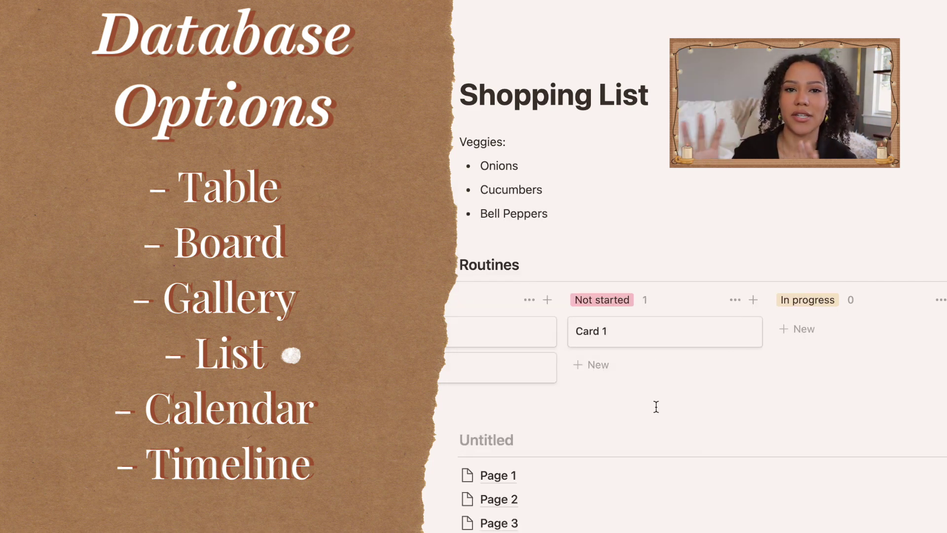
scroll(658, 413, "down", 3)
type("Jou")
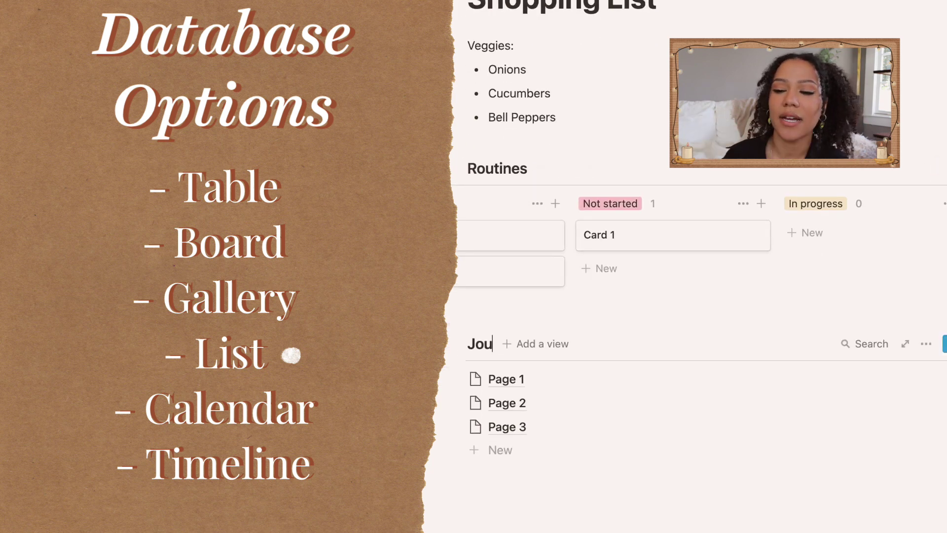
type("rnals")
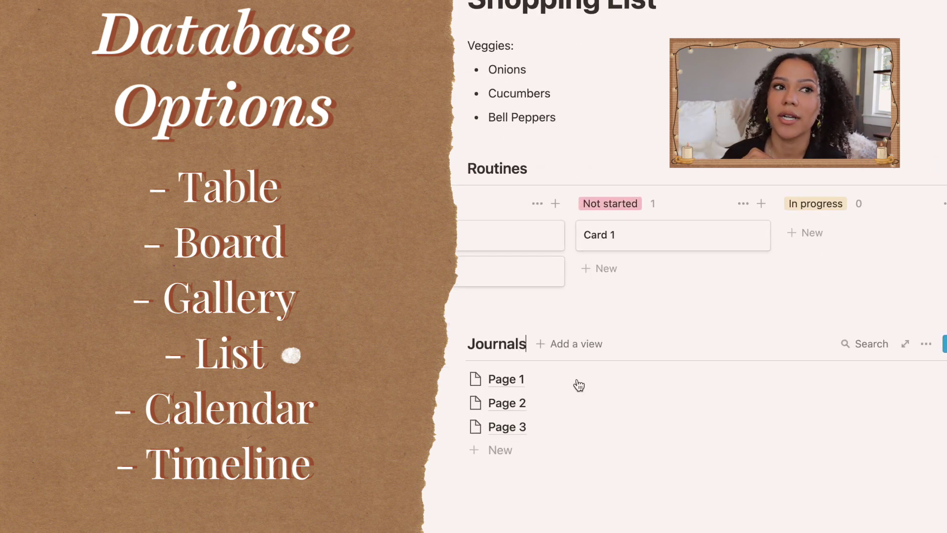
- Look at the options available for the Journals list database
left_click(926, 344)
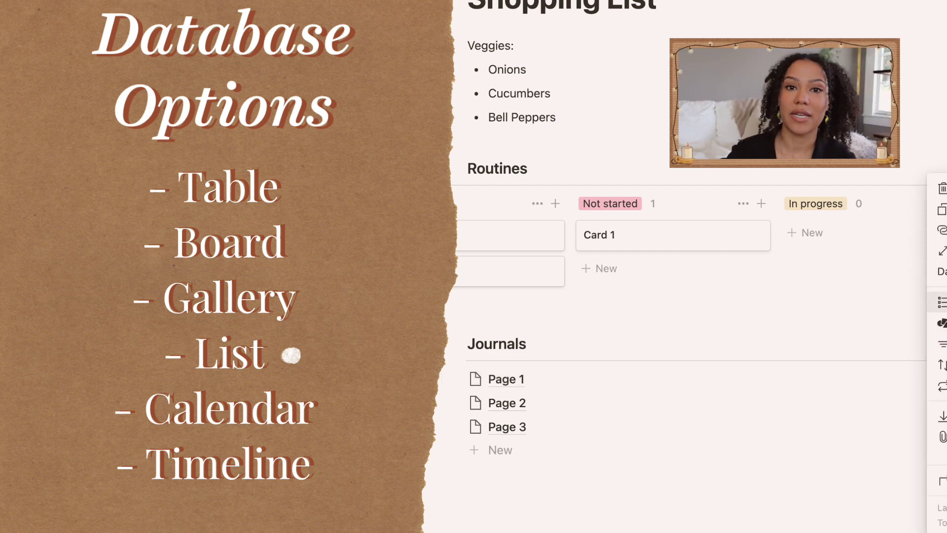
left_click(546, 456)
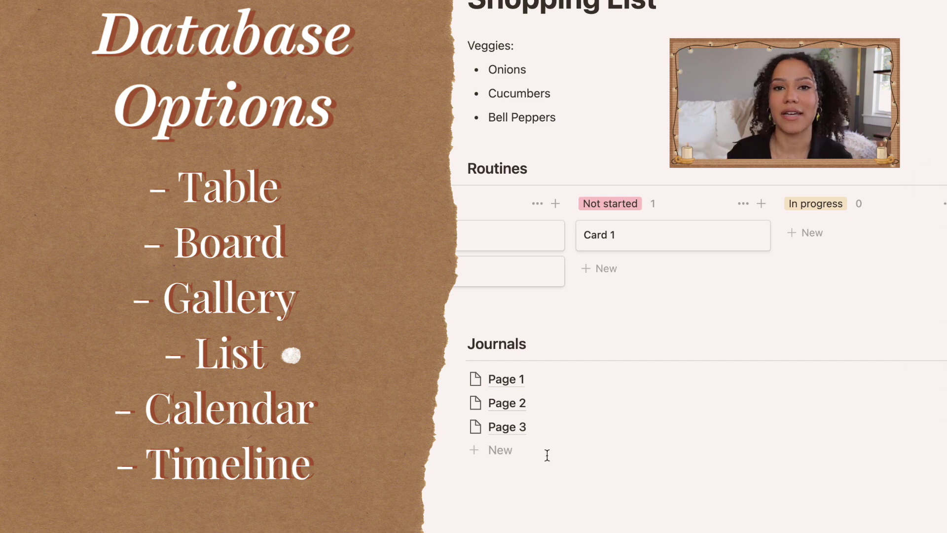
scroll(547, 446, "down", 2)
scroll(523, 395, "down", 1)
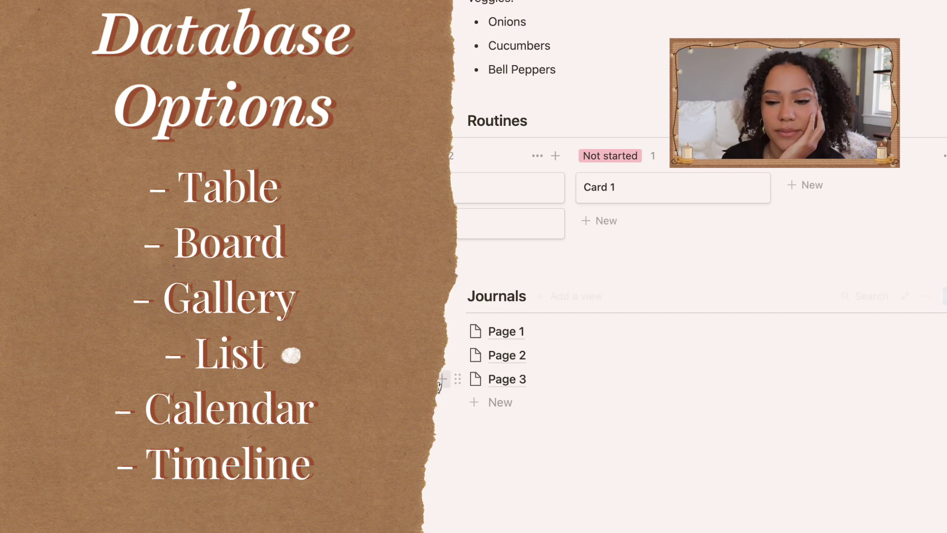
- Look through the inline and full-page database types on a new line below Journals, leaving the line empty
left_click(491, 461)
type("/")
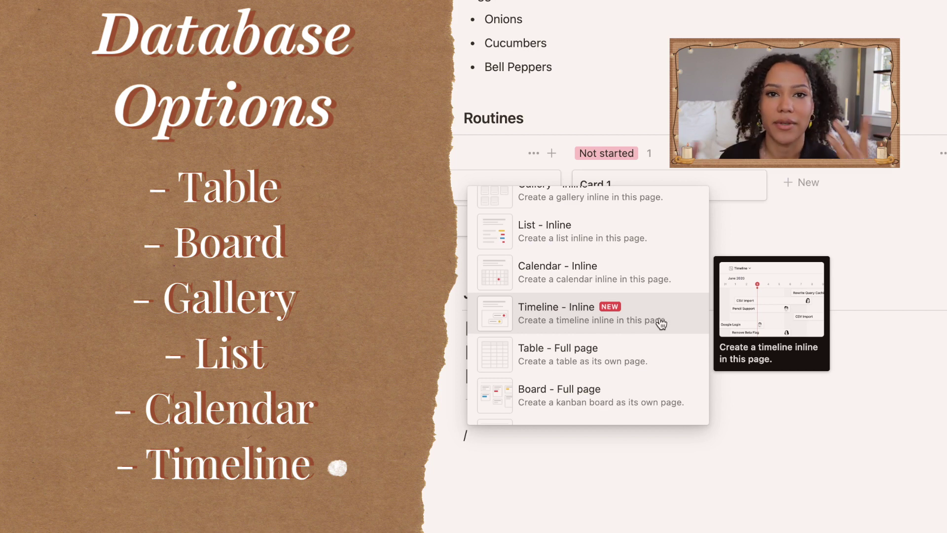
scroll(661, 323, "down", 1)
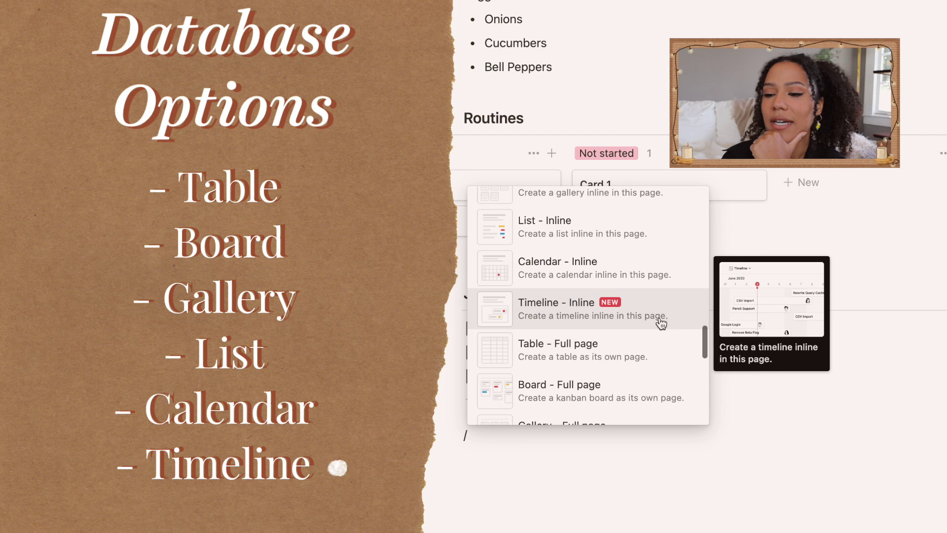
scroll(661, 323, "down", 1)
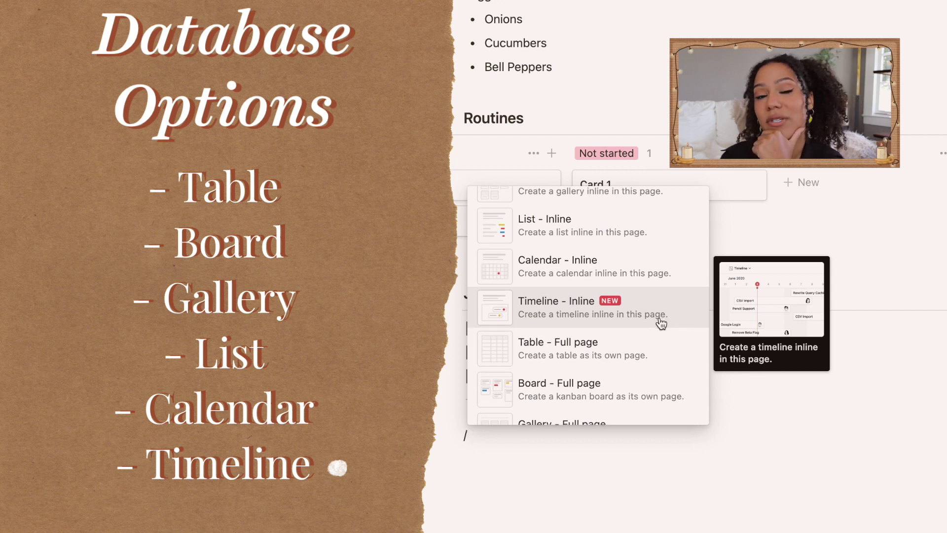
scroll(661, 323, "up", 1)
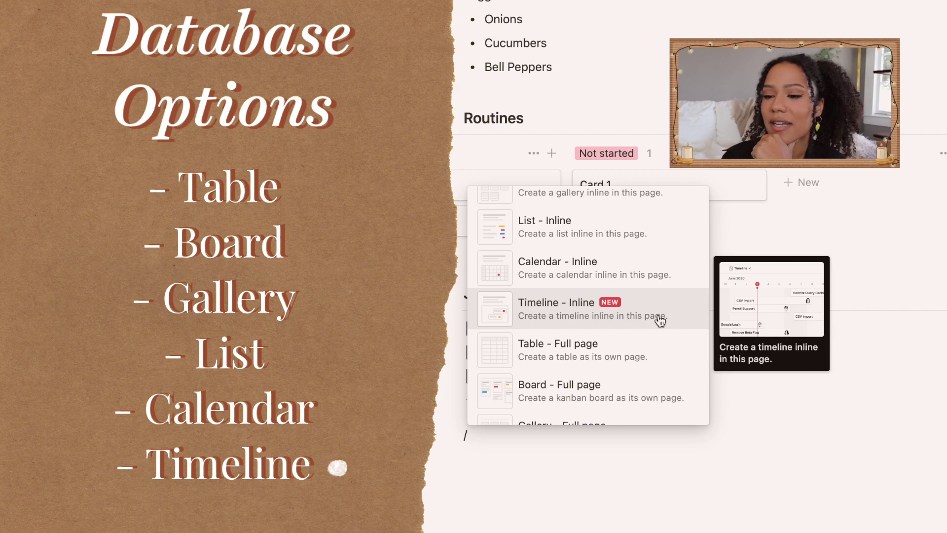
scroll(660, 321, "down", 1)
scroll(660, 321, "up", 2)
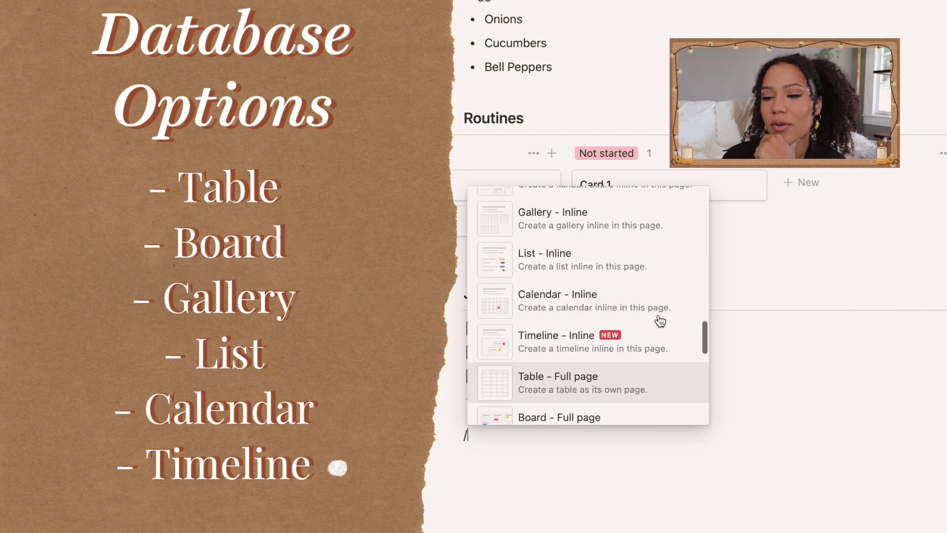
scroll(660, 322, "up", 2)
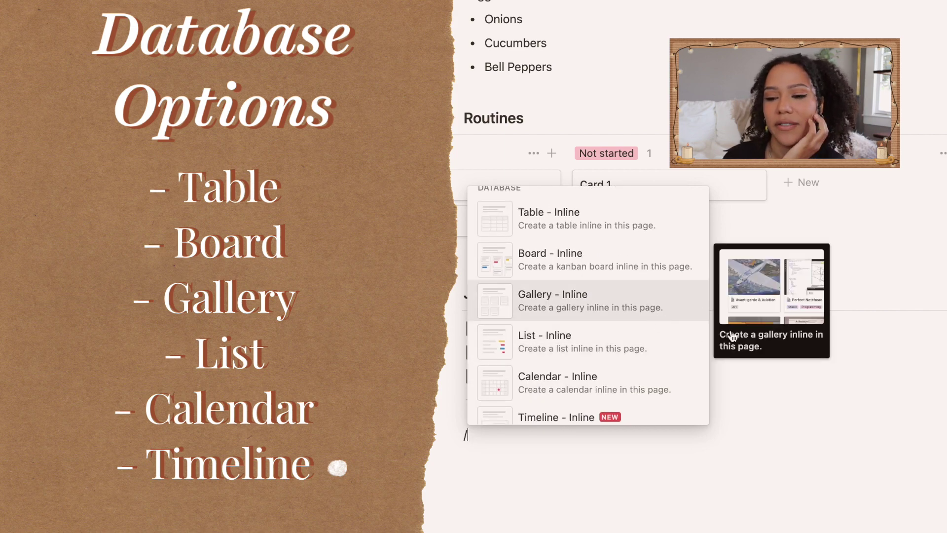
key("Return")
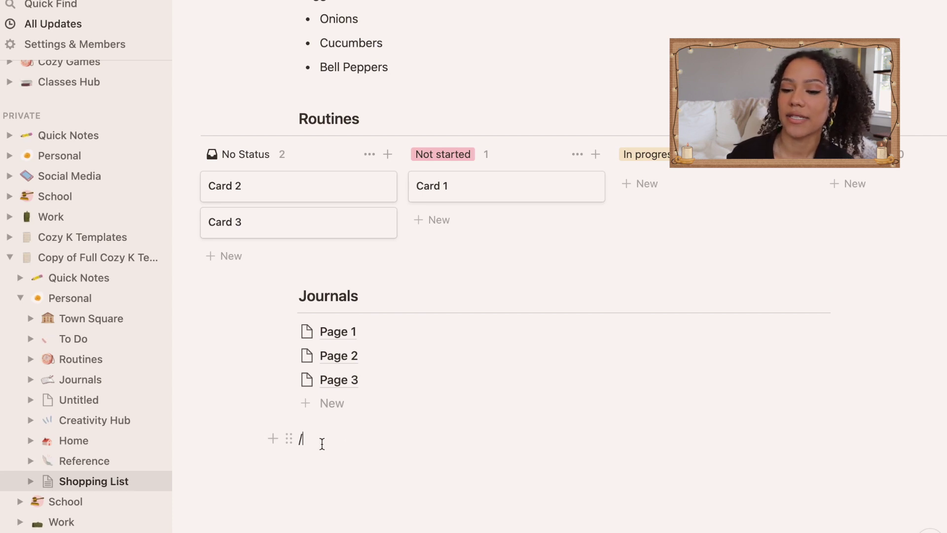
key("BackSpace")
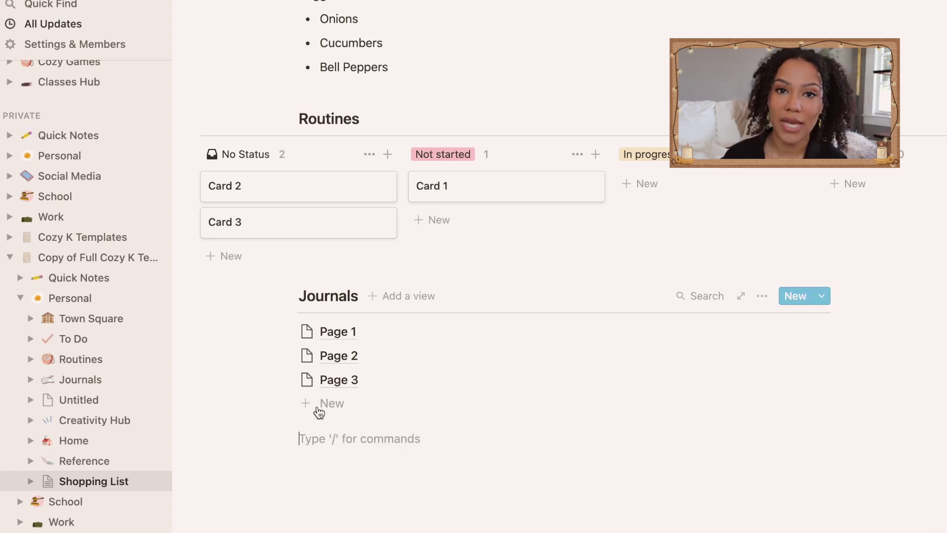
- Return from the Shopping List page to its parent Personal page
scroll(318, 410, "up", 3)
scroll(319, 444, "down", 2)
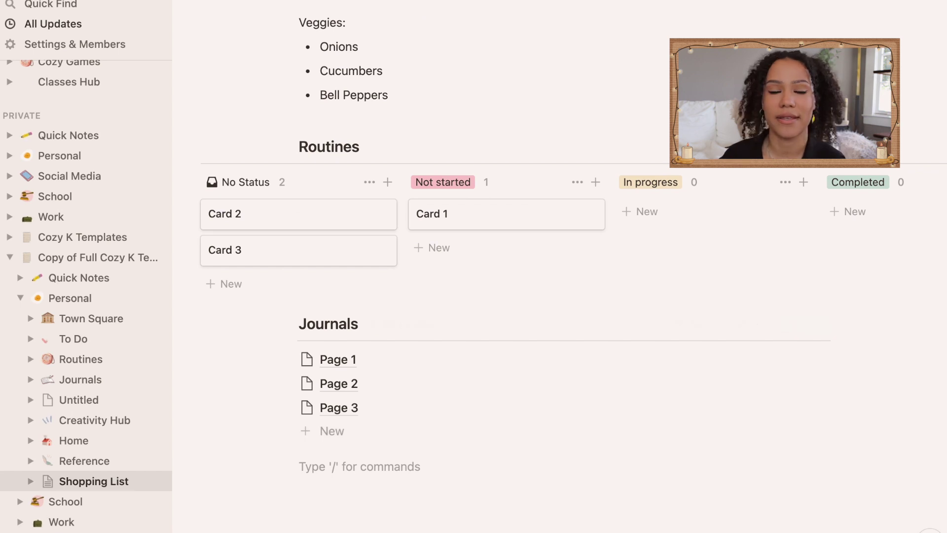
type("/")
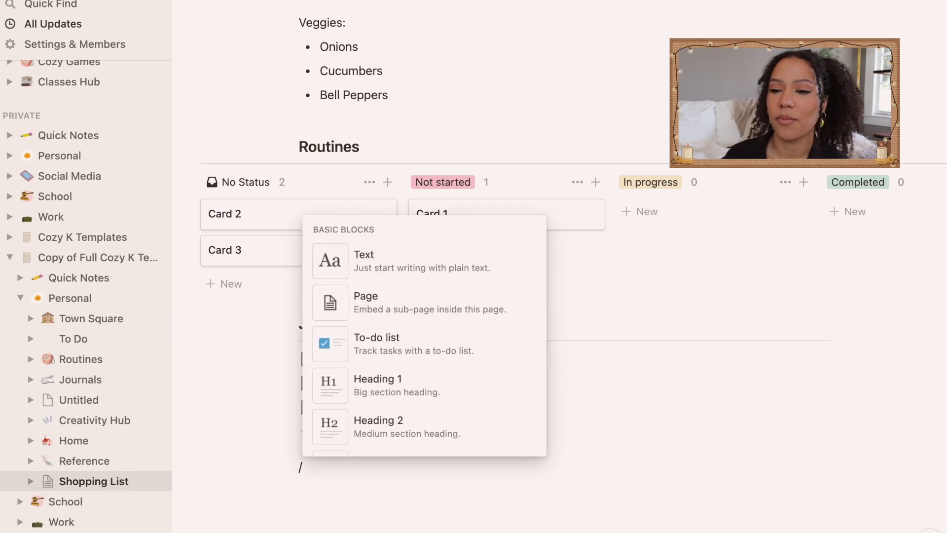
key("Escape")
key("ctrl+[")
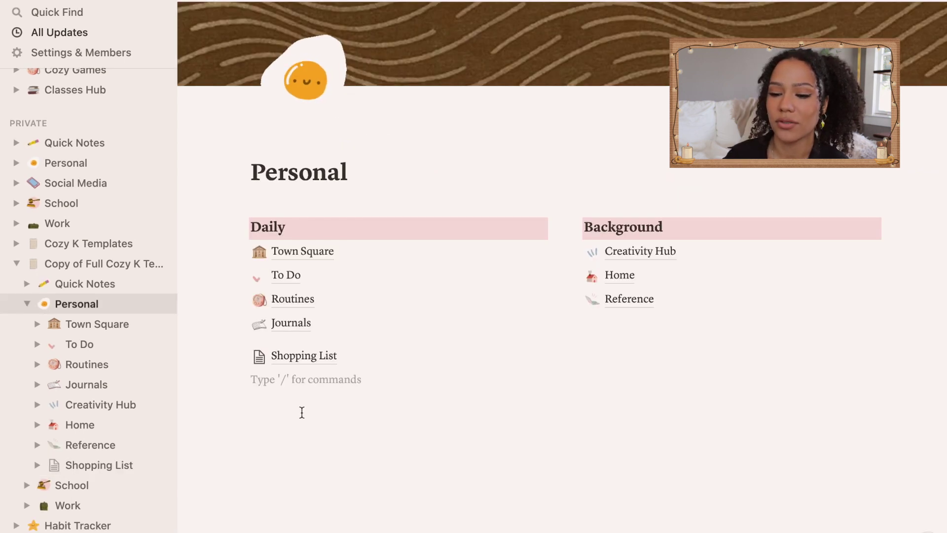
- Insert a full-page table database below the Shopping List link and return to the Personal page
type("/")
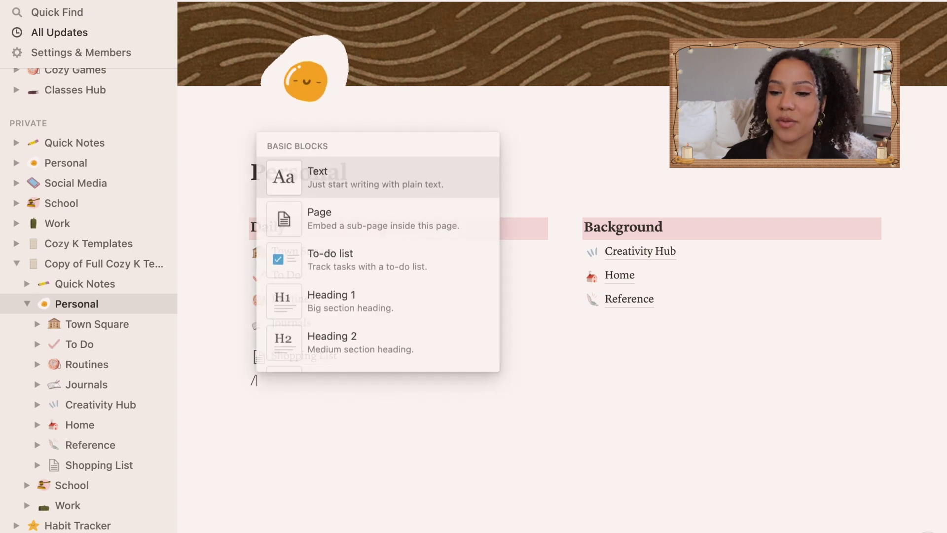
scroll(333, 335, "down", 5)
scroll(333, 335, "down", 8)
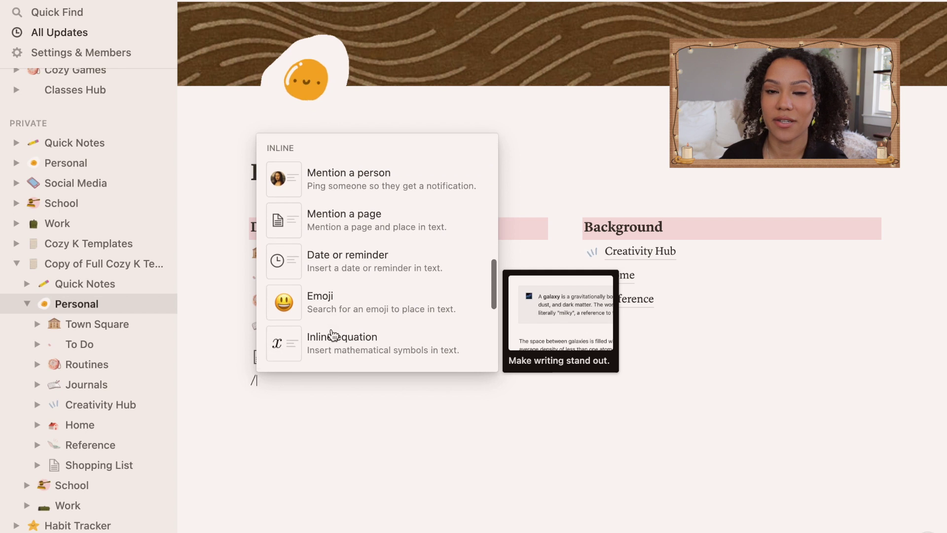
scroll(333, 335, "down", 5)
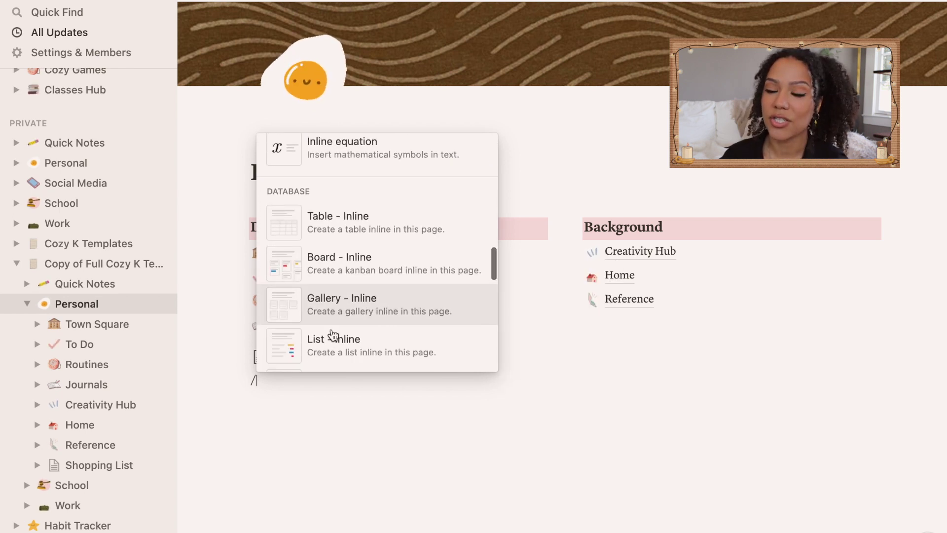
scroll(333, 336, "down", 2)
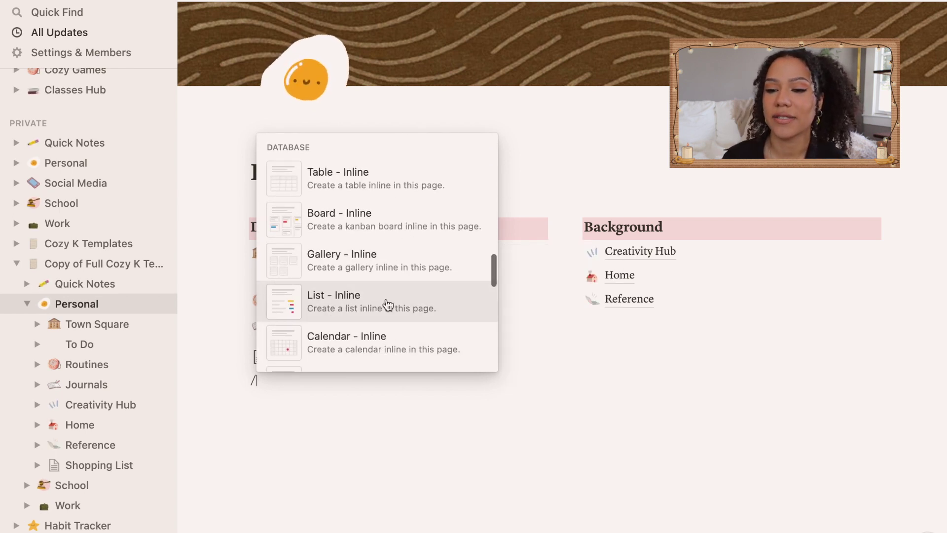
scroll(390, 276, "down", 4)
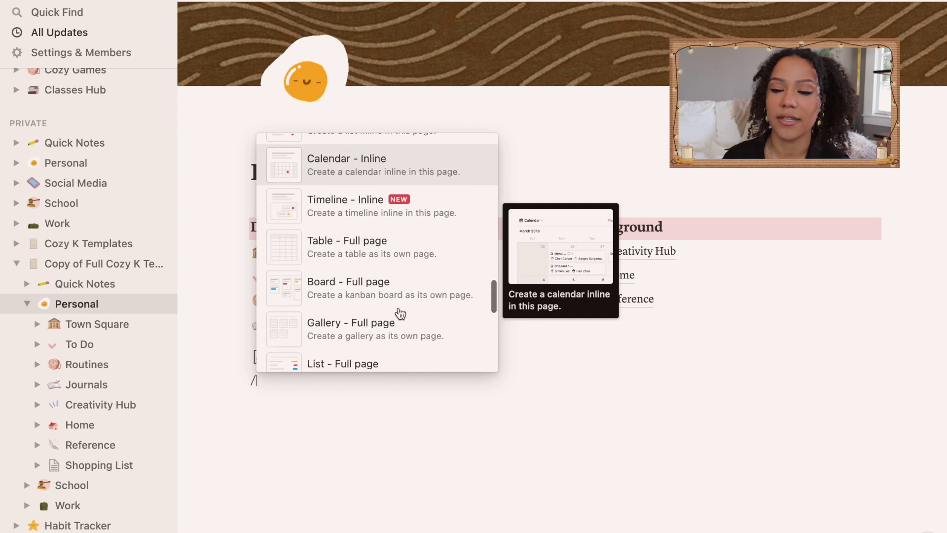
scroll(391, 317, "down", 1)
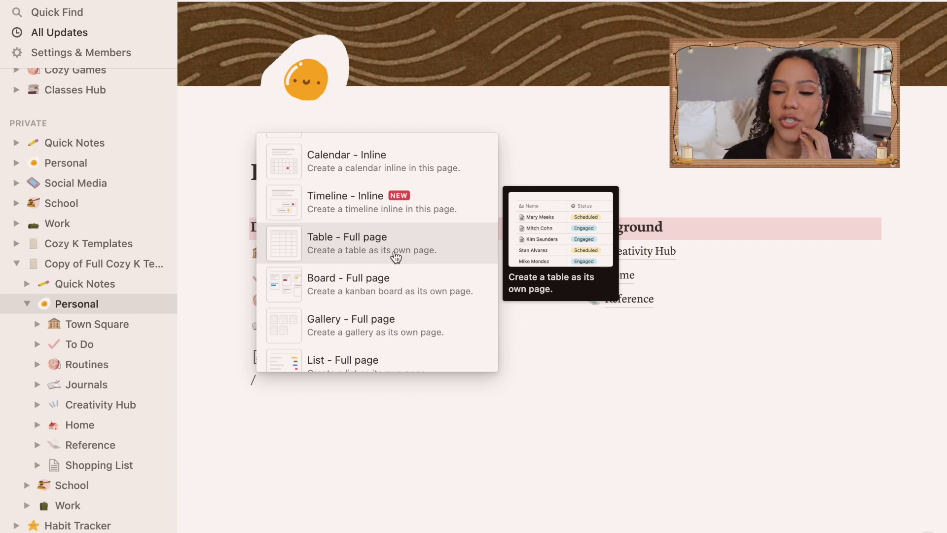
left_click(395, 256)
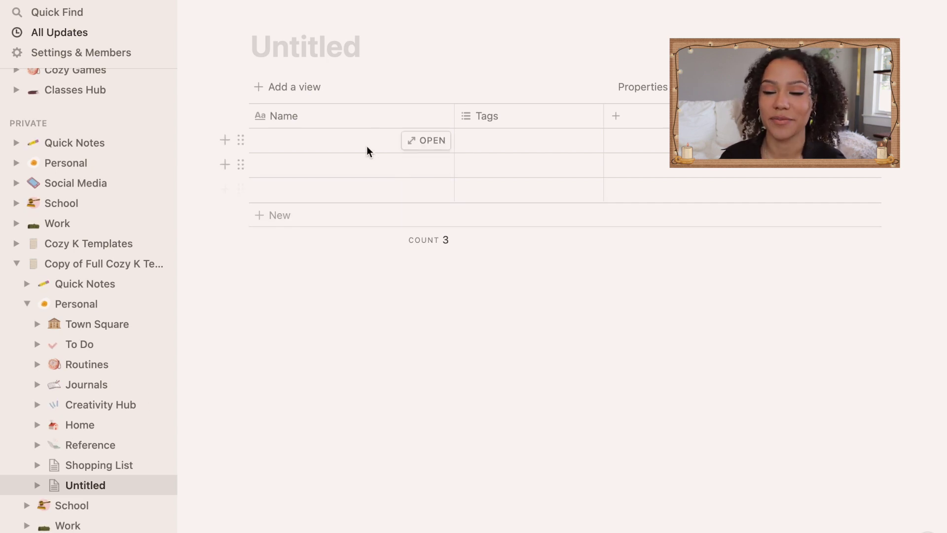
key("super+bracketleft")
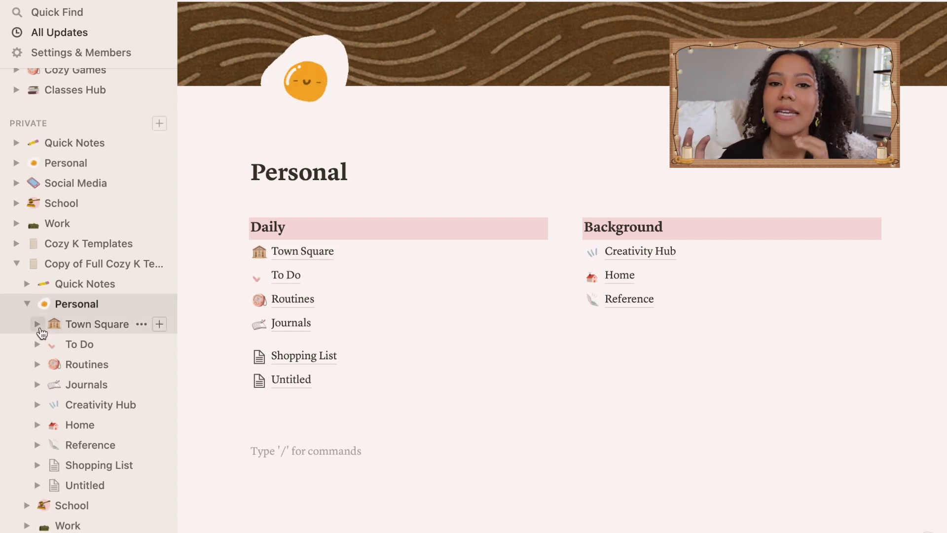
- Open the Town Square page and examine its linked databases and page mentions, both in the page tree and on the page
left_click(38, 328)
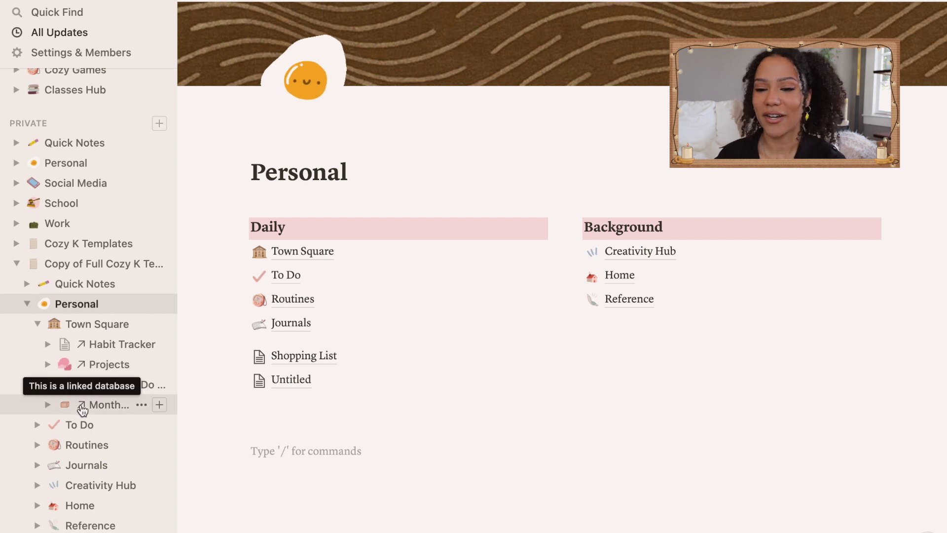
left_click(94, 326)
scroll(819, 348, "down", 8)
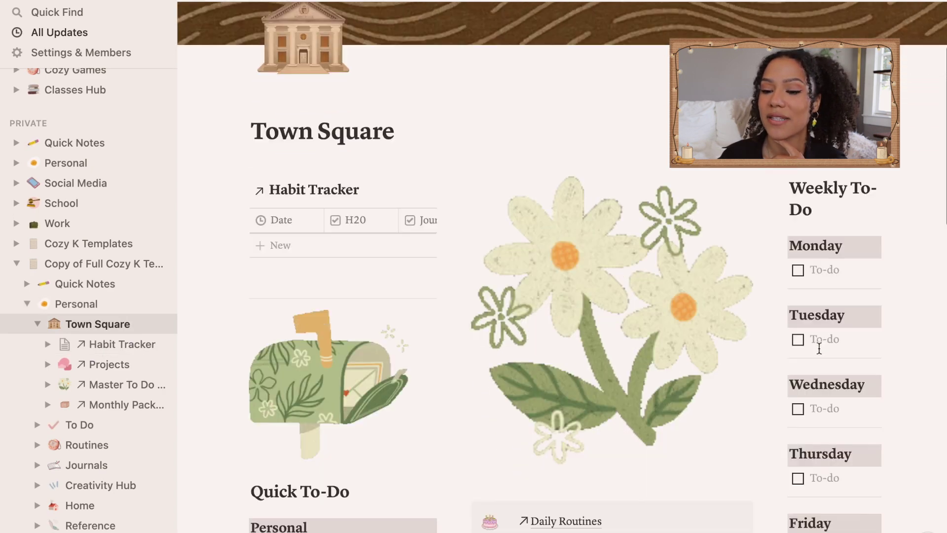
scroll(821, 353, "down", 2)
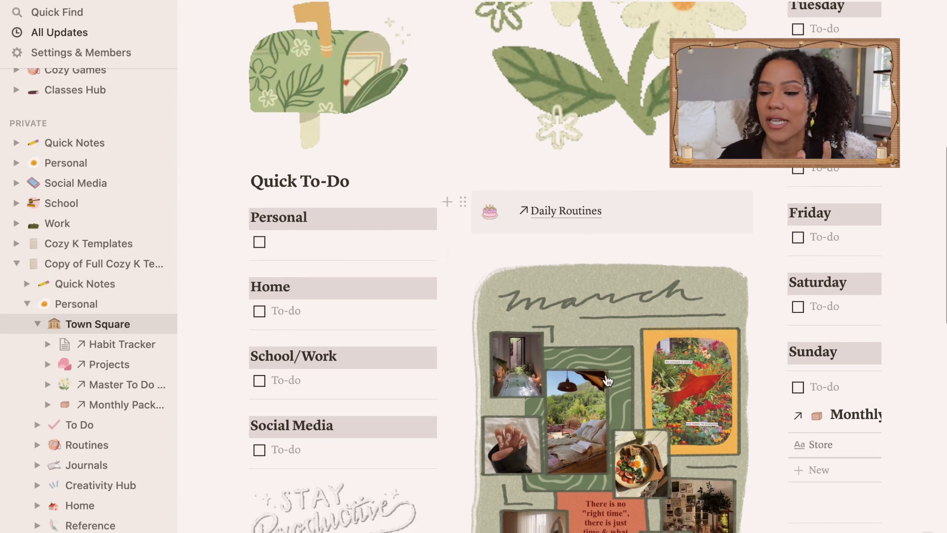
scroll(597, 277, "down", 5)
scroll(607, 379, "down", 3)
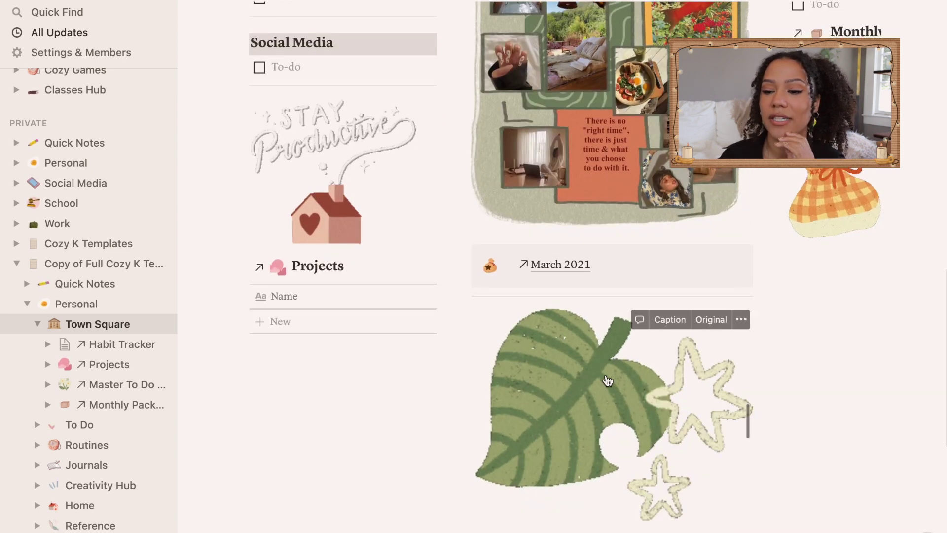
scroll(587, 380, "up", 15)
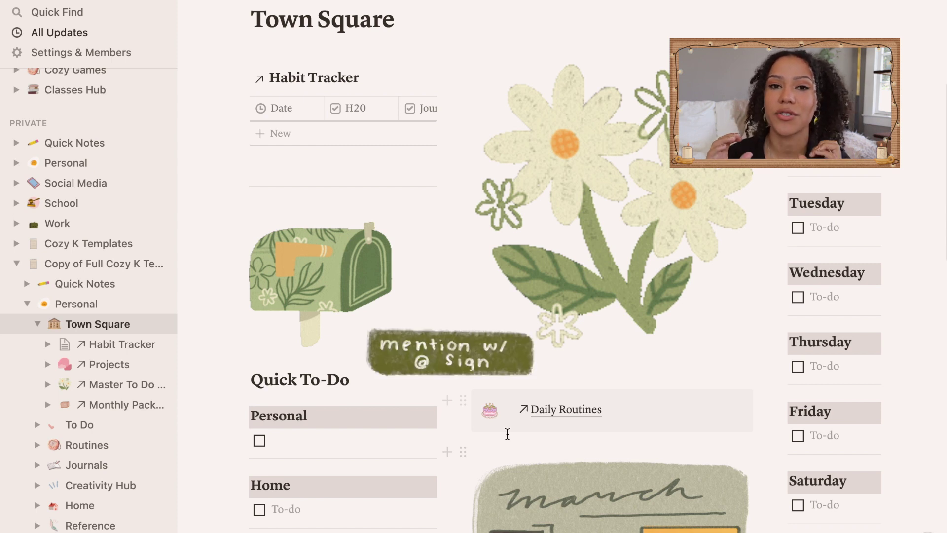
- Follow the Daily Routines mention to its board and reveal the board's original location and views under Routines
left_click(556, 416)
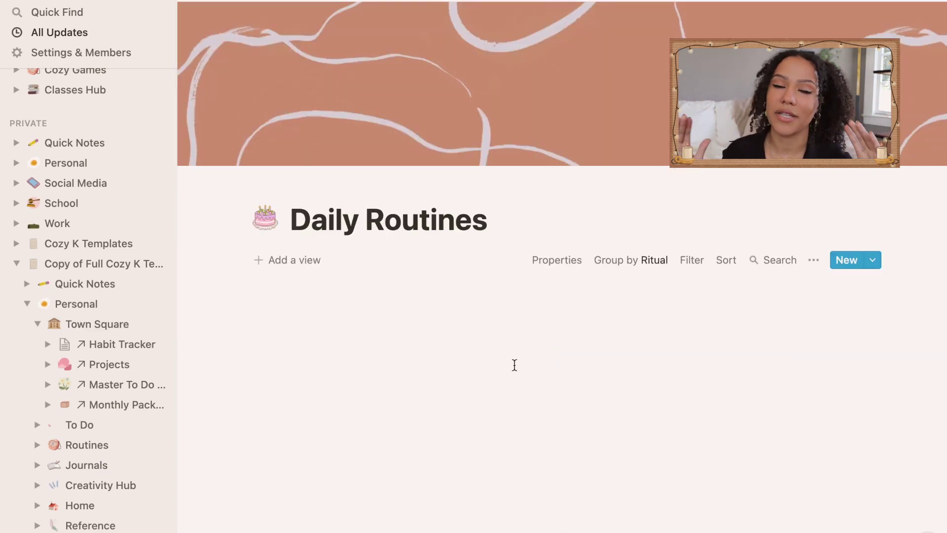
scroll(515, 365, "down", 5)
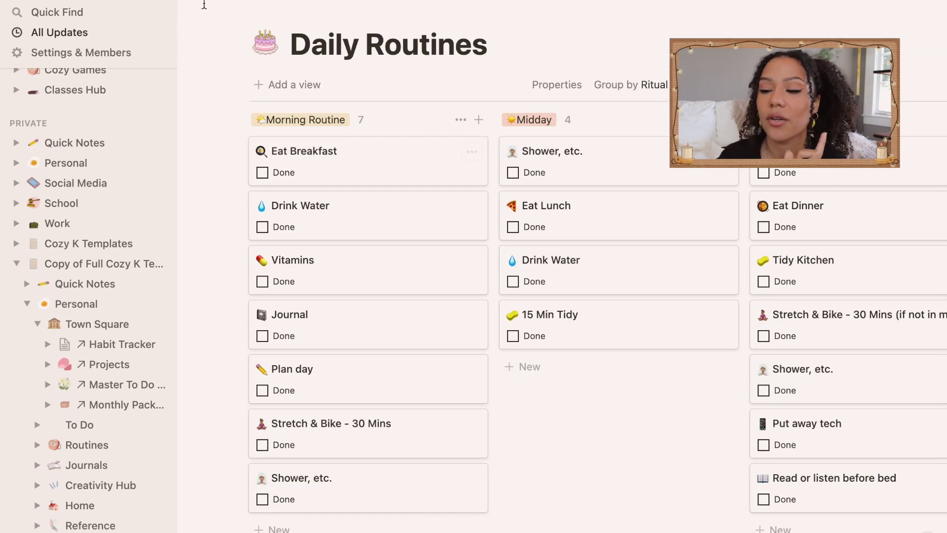
left_click(37, 445)
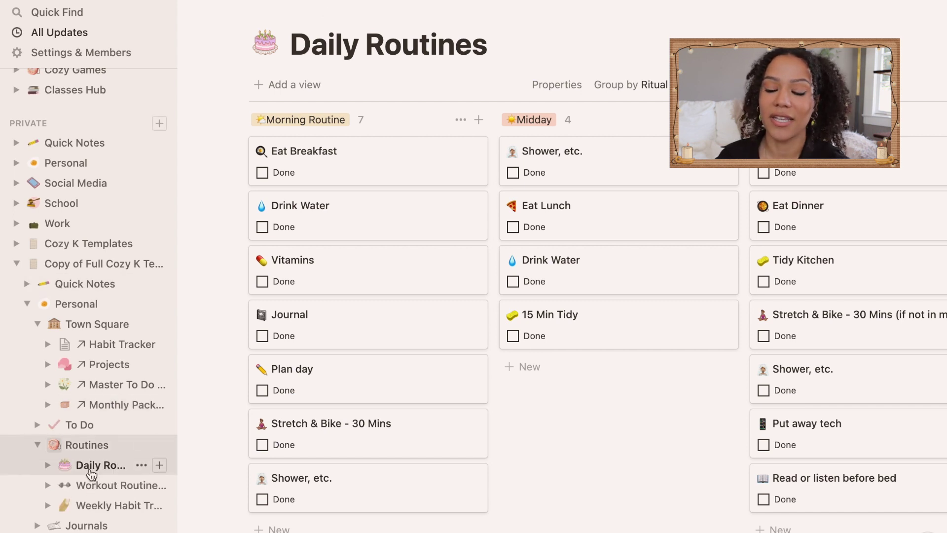
left_click(48, 466)
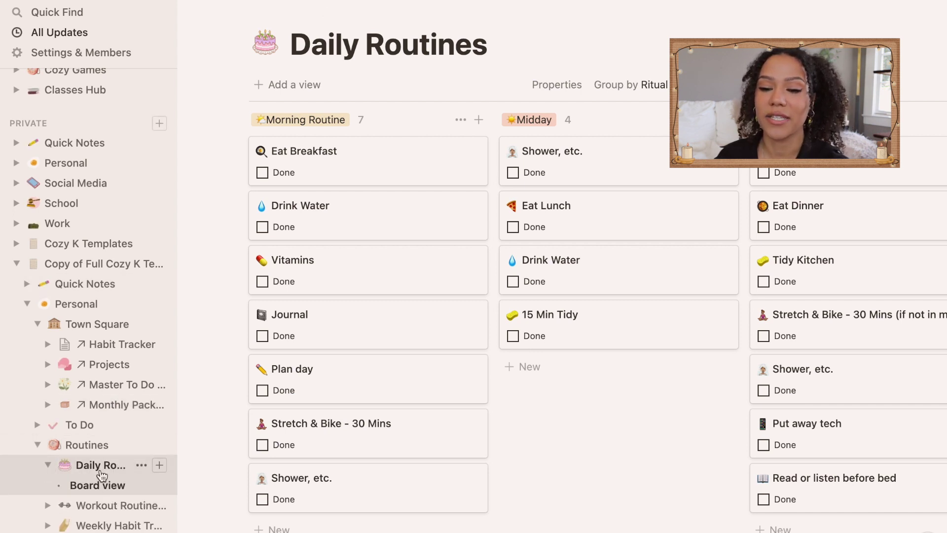
- Go back to the Town Square page and review its Habit Tracker linked database and Daily Routines mention
left_click(95, 334)
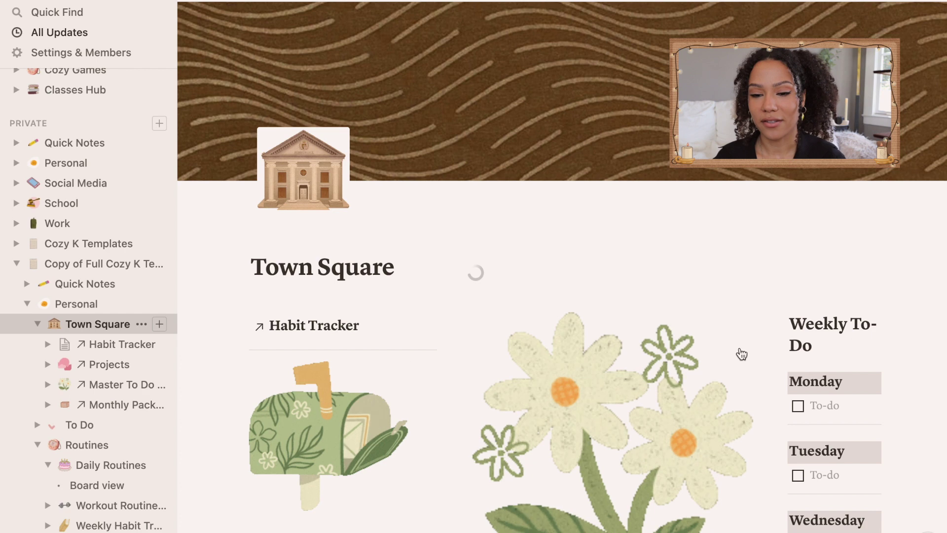
scroll(740, 354, "down", 3)
scroll(740, 353, "down", 3)
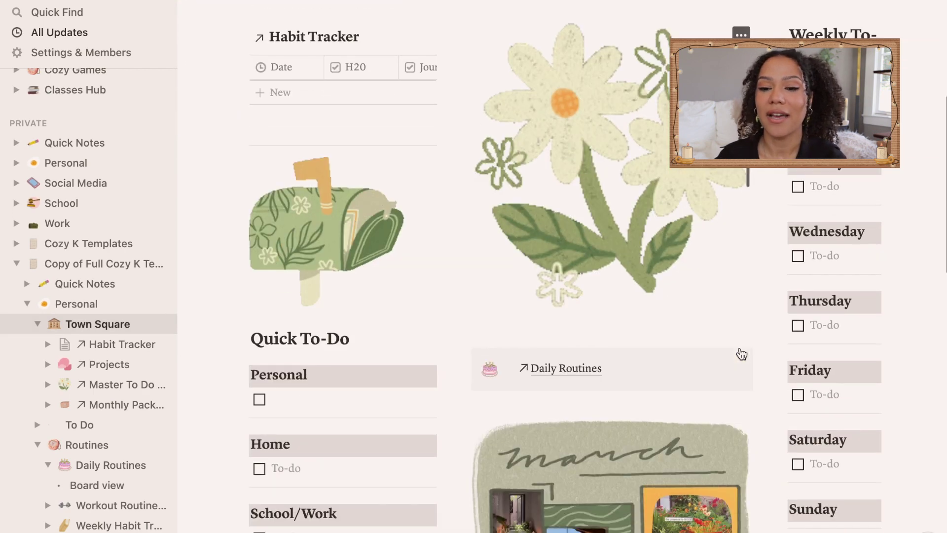
scroll(744, 326, "up", 1)
scroll(748, 307, "up", 1)
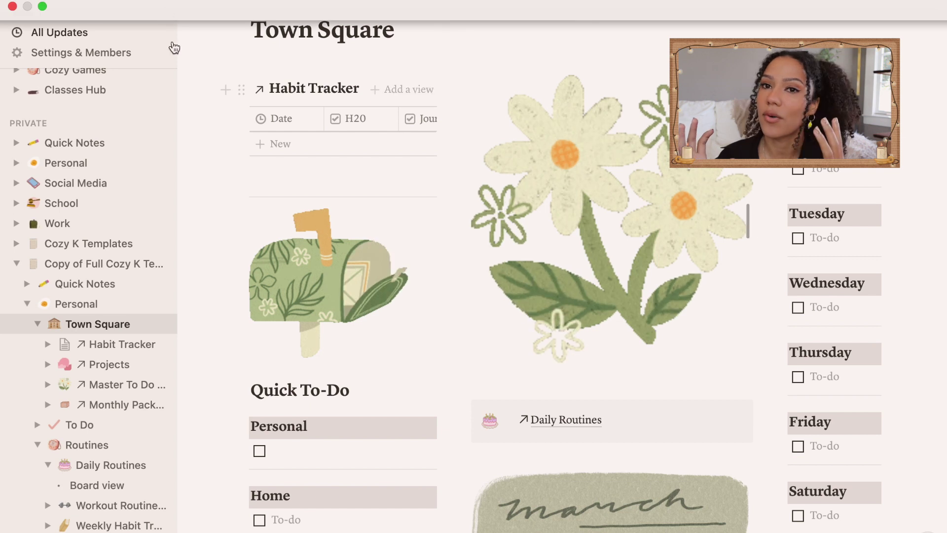
- Return to the Personal page and insert a linked database of March Packages 2021 below the Shopping List link
key("super+bracketleft")
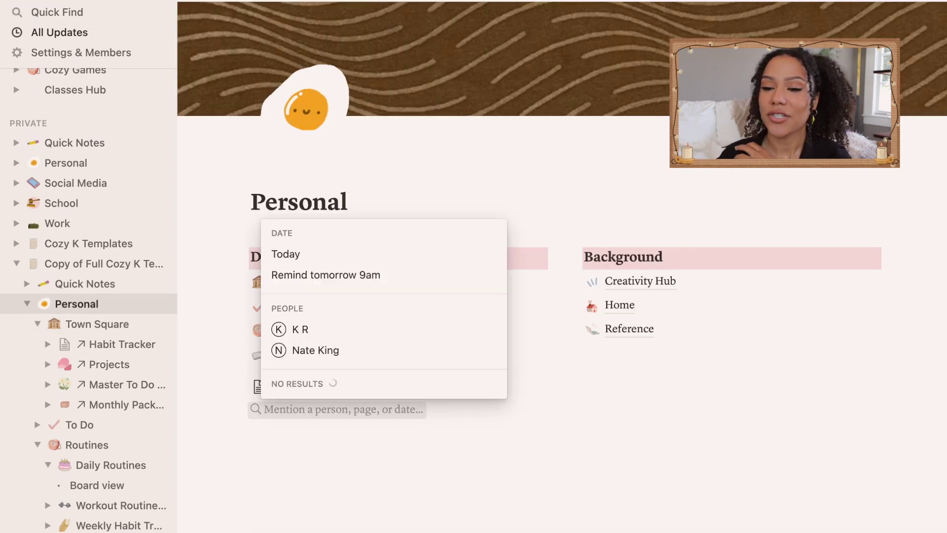
key("Escape")
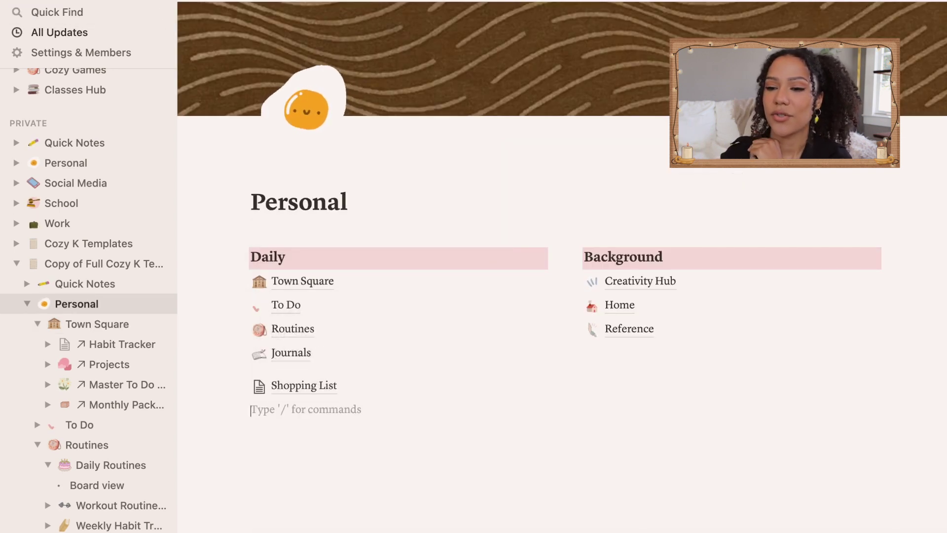
type("/")
scroll(353, 362, "down", 5)
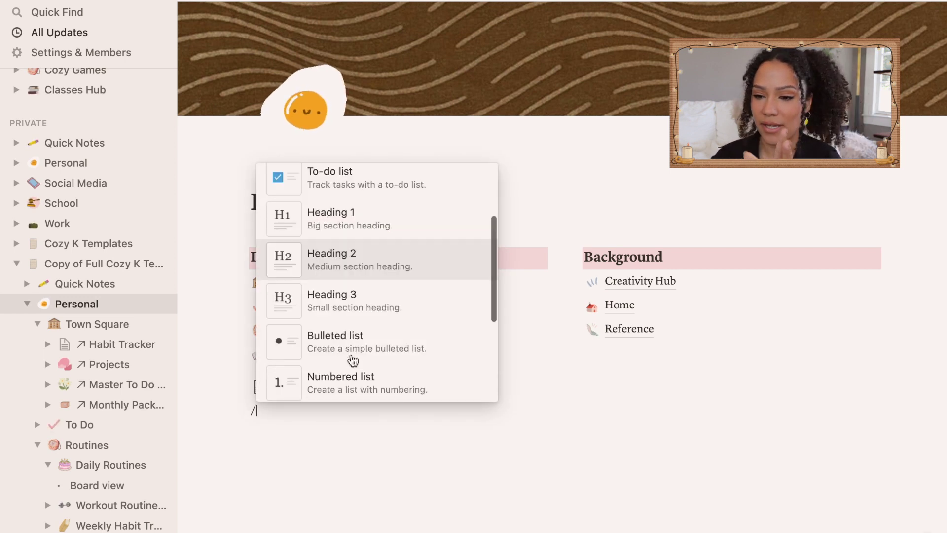
scroll(354, 362, "down", 10)
scroll(353, 362, "up", 4)
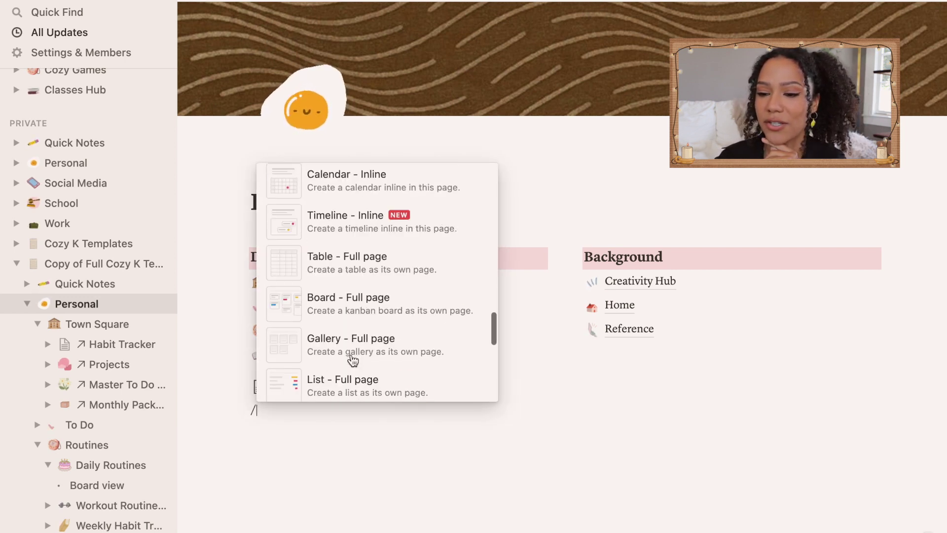
scroll(353, 362, "down", 3)
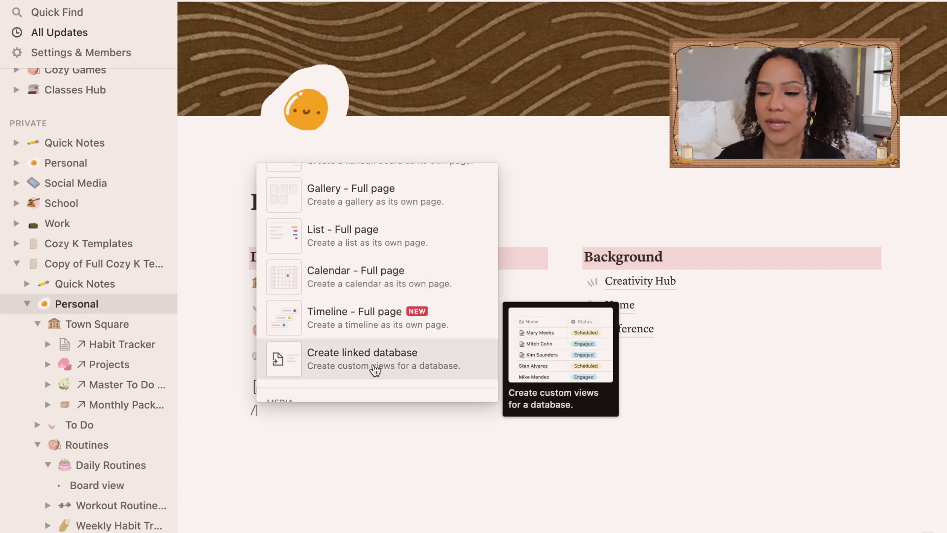
left_click(383, 367)
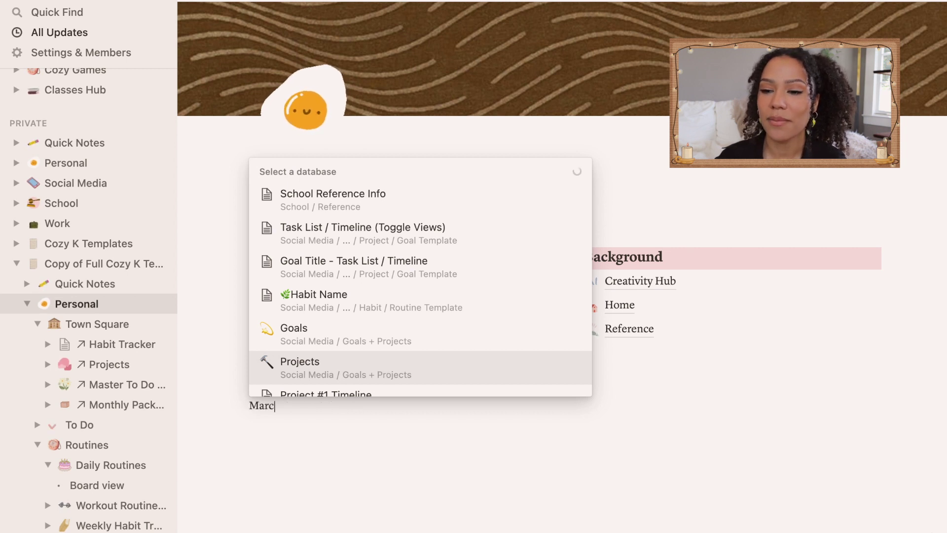
type("March")
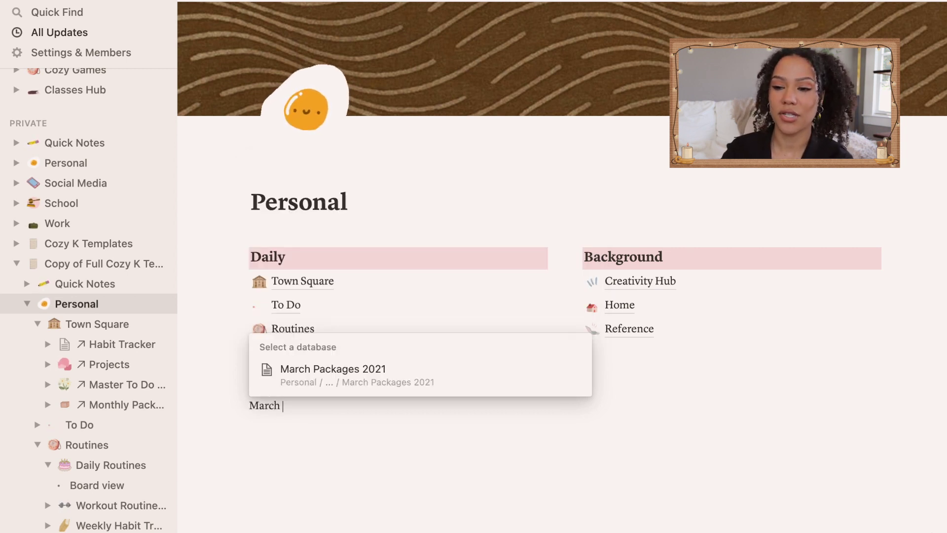
left_click(375, 376)
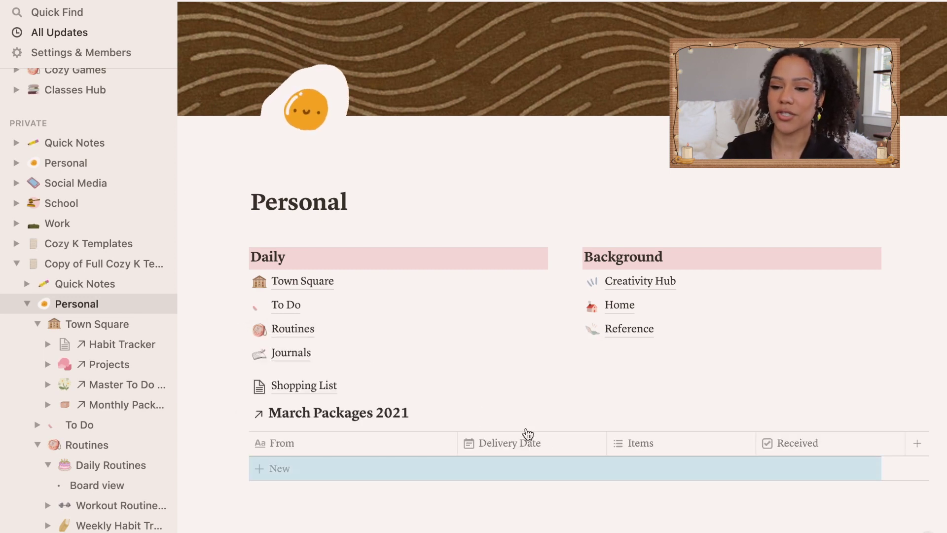
- Add a filter to the table view of the March Packages 2021 linked database
scroll(544, 438, "down", 3)
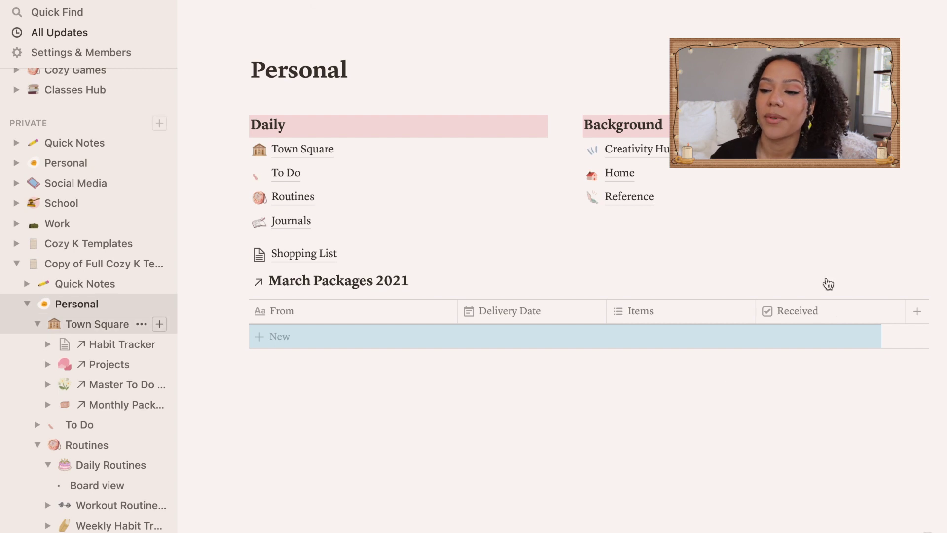
left_click(814, 283)
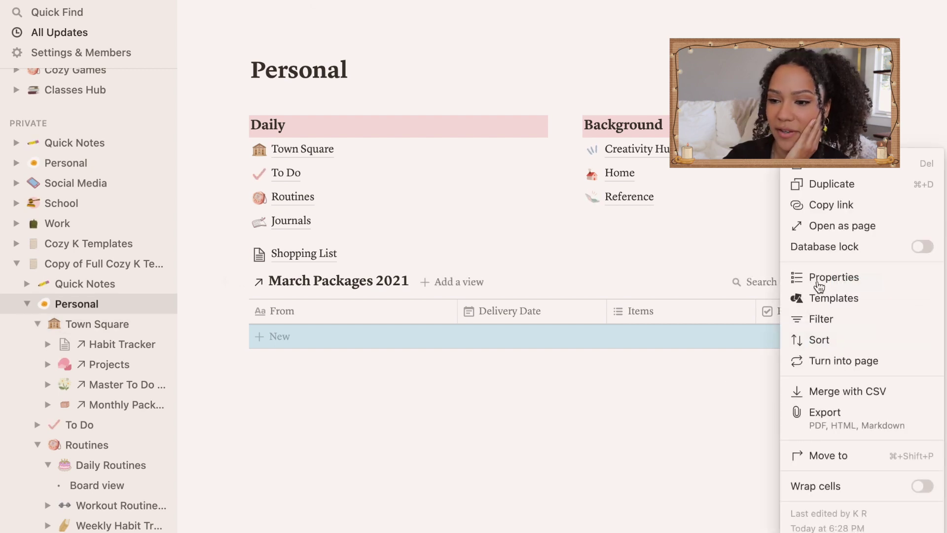
left_click(830, 320)
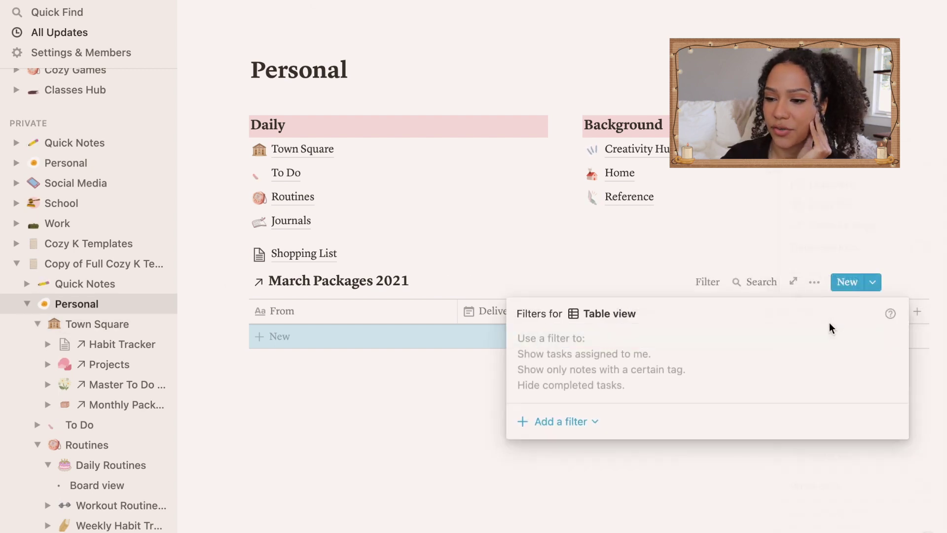
left_click(560, 427)
left_click(560, 448)
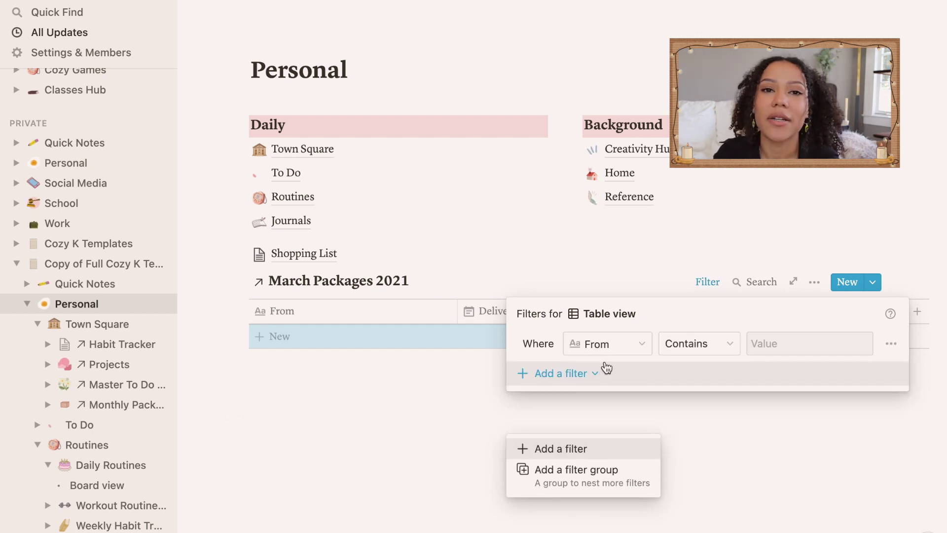
- Set the March Packages 2021 filter to show entries where Delivery Date is Today
left_click(645, 345)
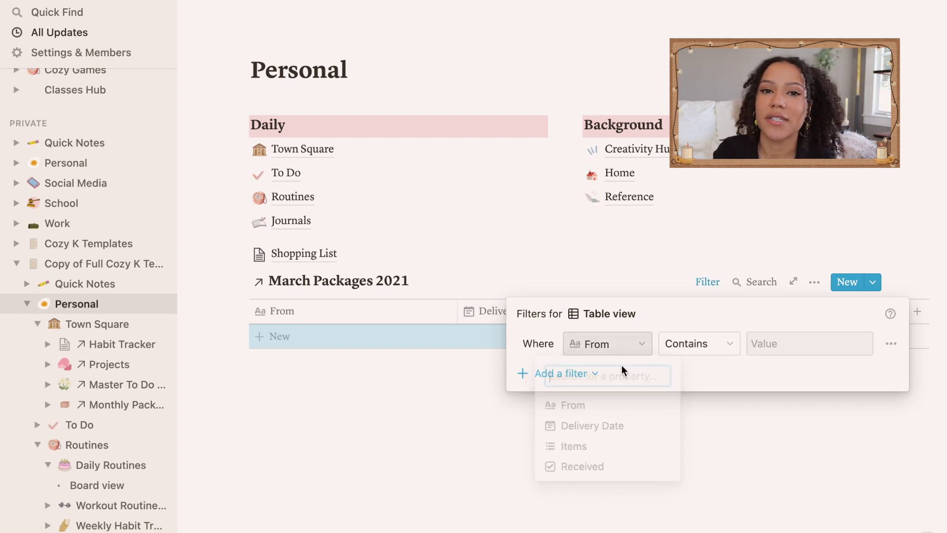
left_click(584, 430)
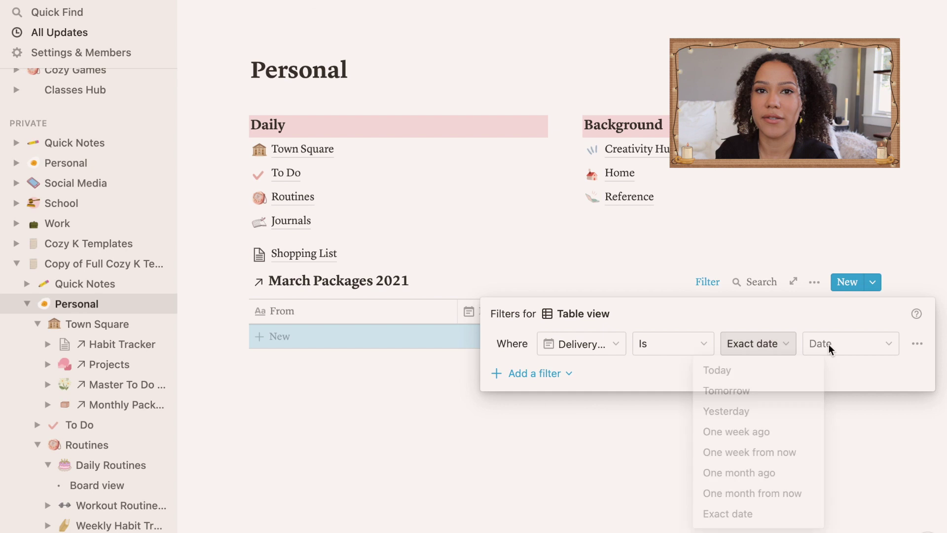
left_click(829, 353)
left_click(769, 350)
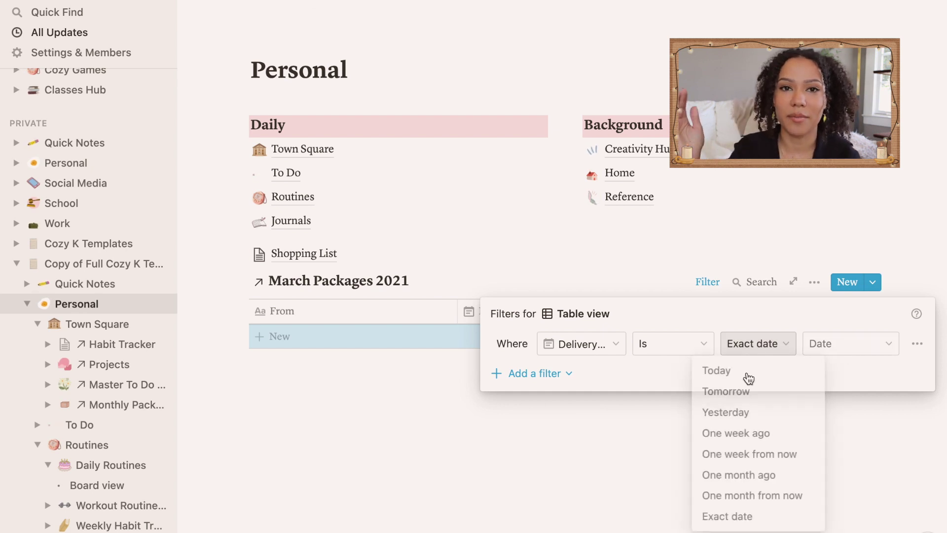
left_click(744, 378)
left_click(676, 443)
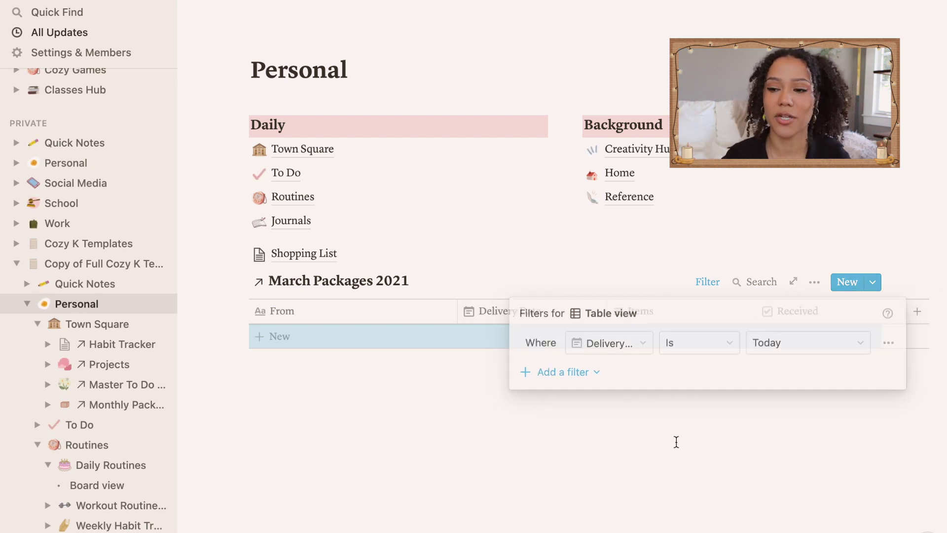
left_click(632, 381)
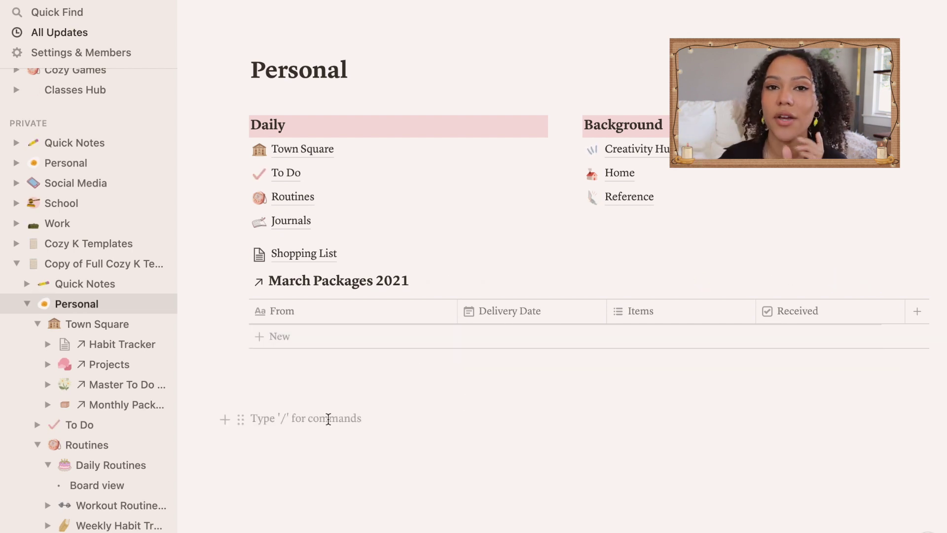
- Browse the available block types on the empty line below March Packages 2021, from basic blocks through databases and media
key("BackSpace")
type("/")
scroll(320, 340, "down", 3)
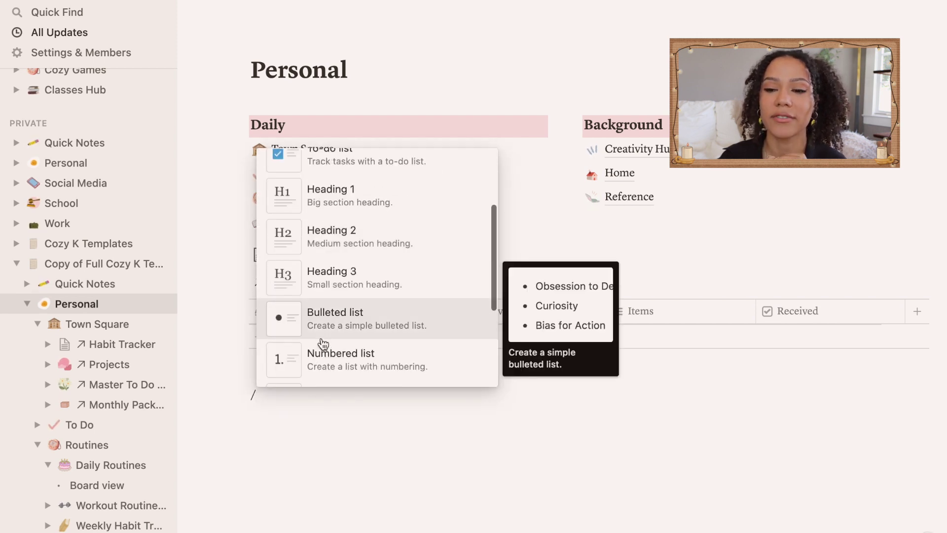
scroll(323, 344, "down", 10)
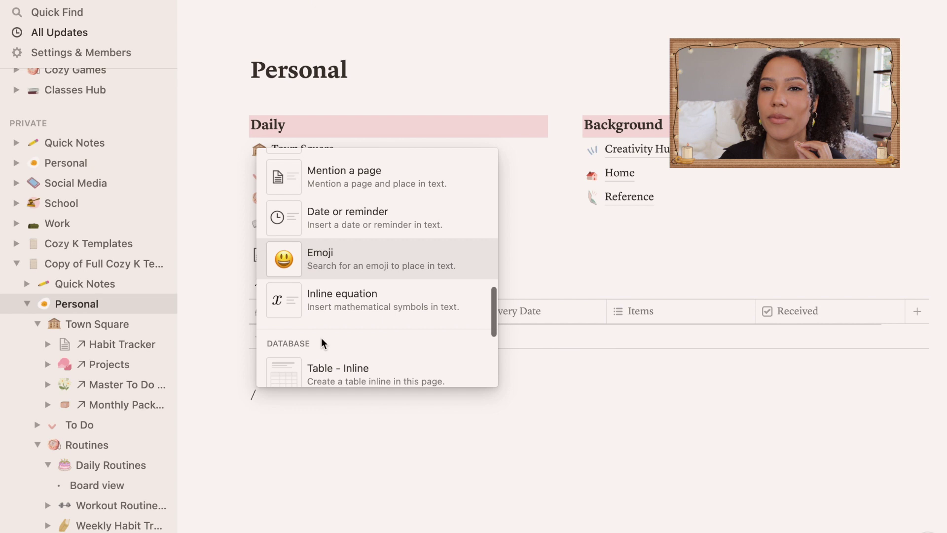
scroll(321, 340, "down", 10)
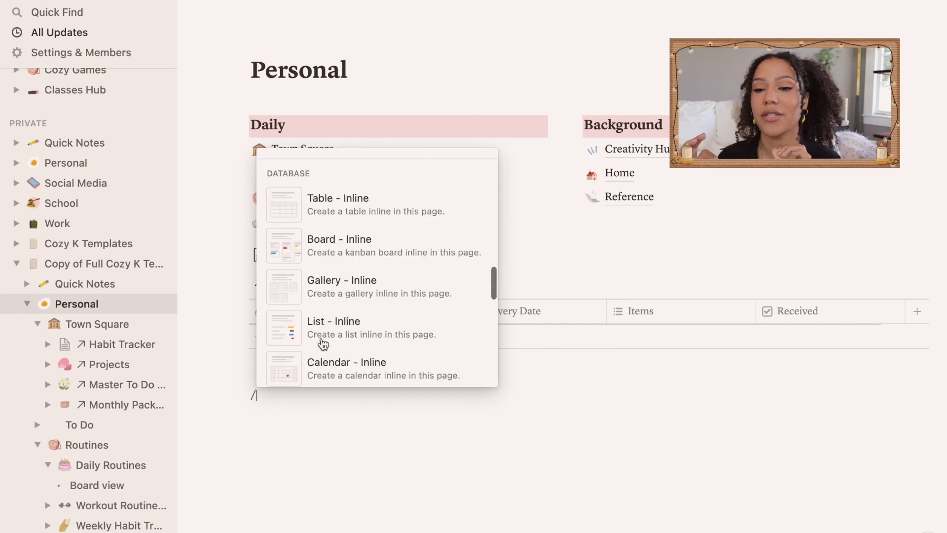
scroll(321, 345, "down", 8)
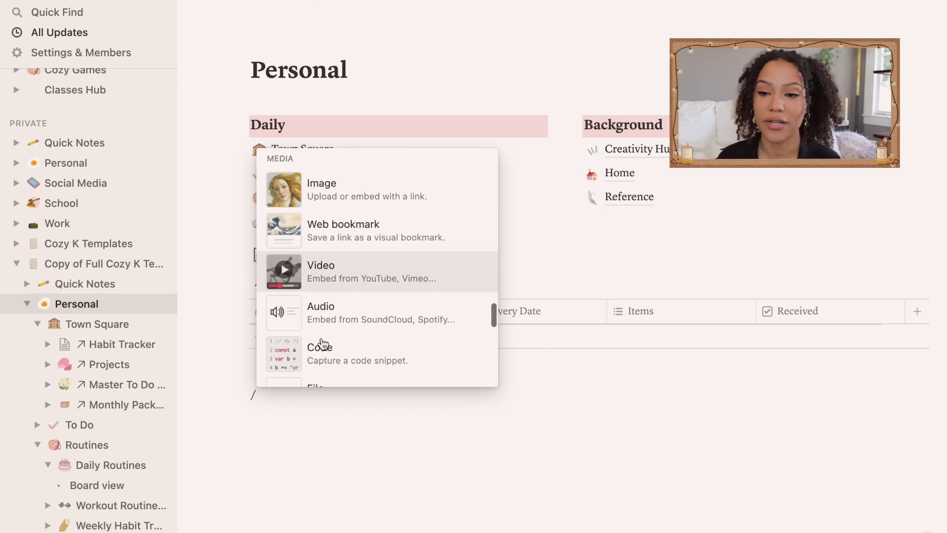
scroll(320, 346, "up", 3)
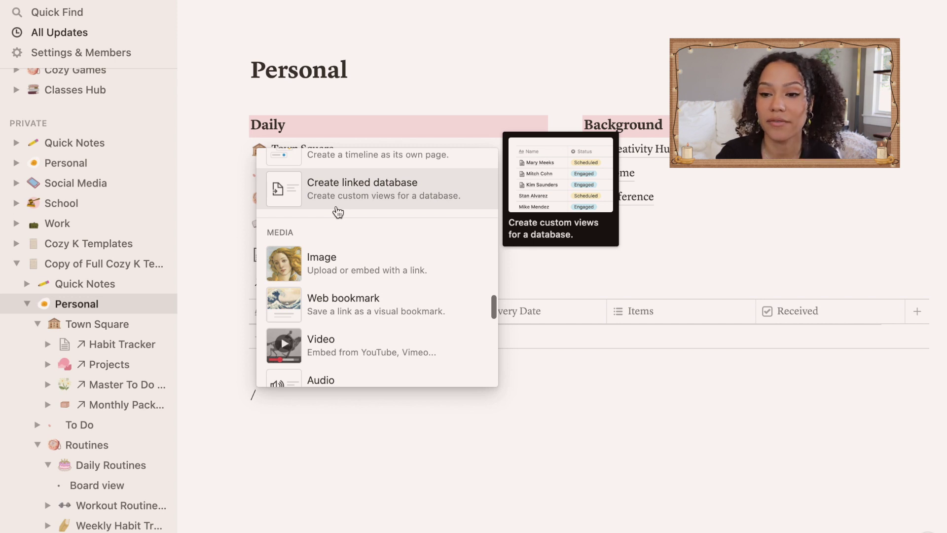
- Open the Town Square page and look over its Habit Tracker, Daily Routines mention and Weekly To-Do sections
left_click(97, 324)
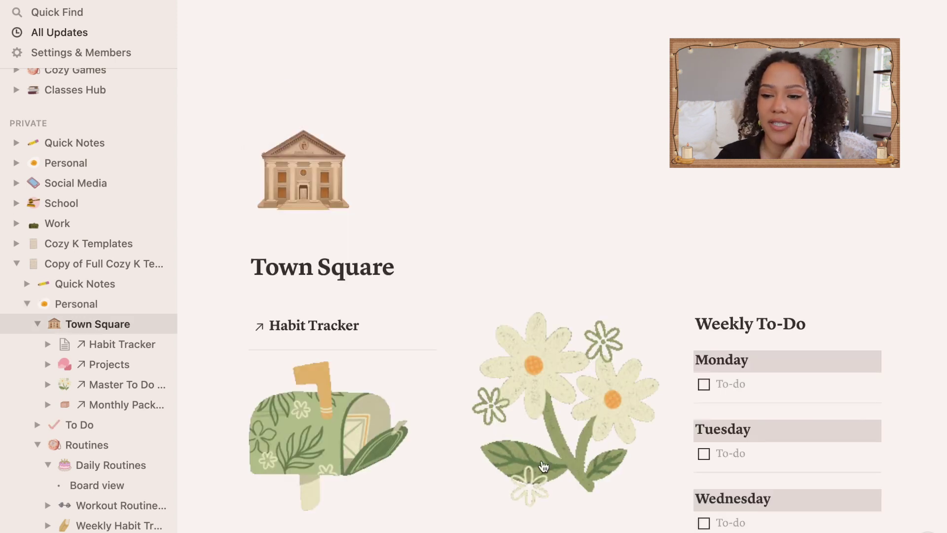
scroll(578, 439, "down", 3)
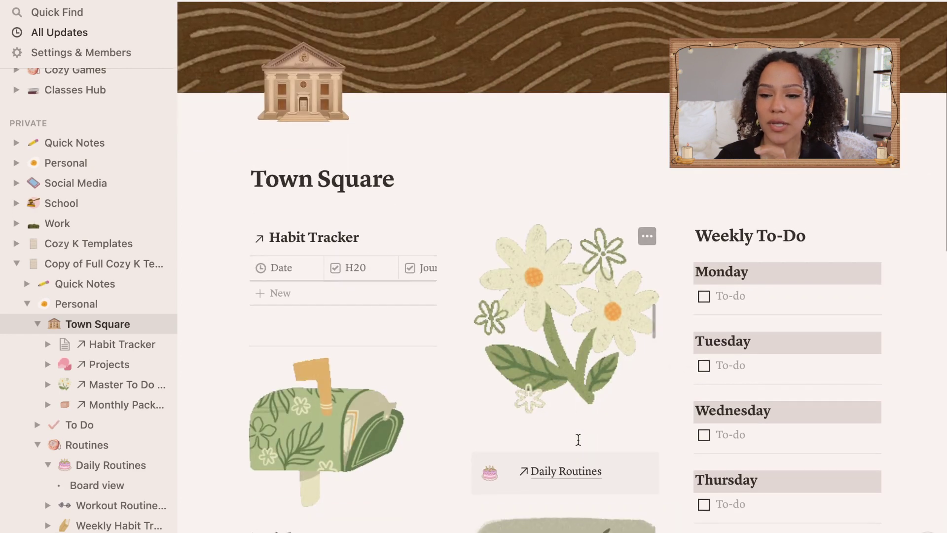
scroll(577, 446, "down", 3)
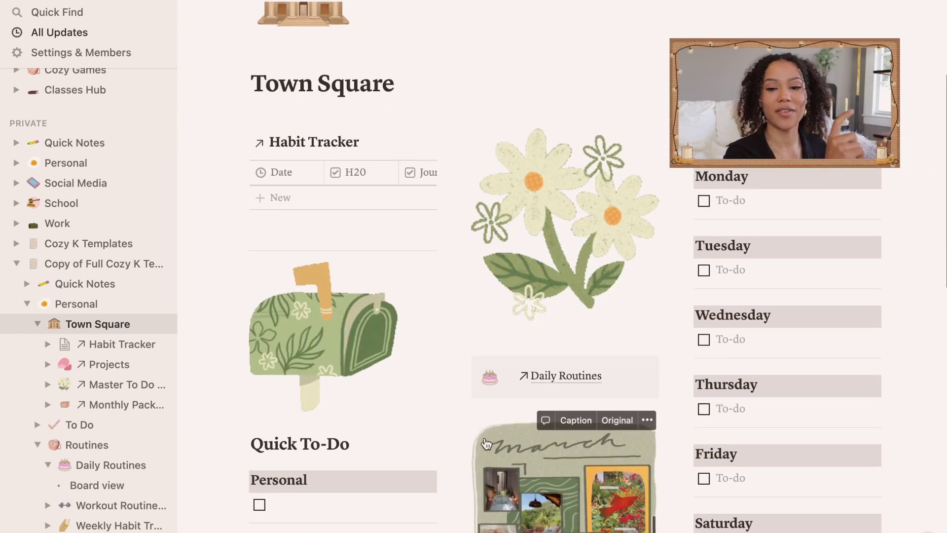
scroll(617, 170, "up", 3)
scroll(617, 170, "up", 2)
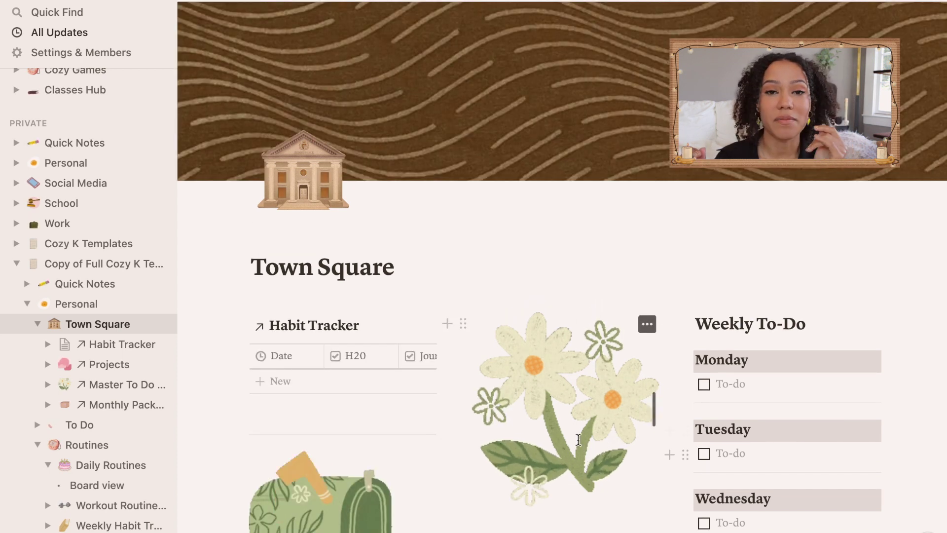
scroll(575, 440, "down", 2)
scroll(576, 440, "up", 2)
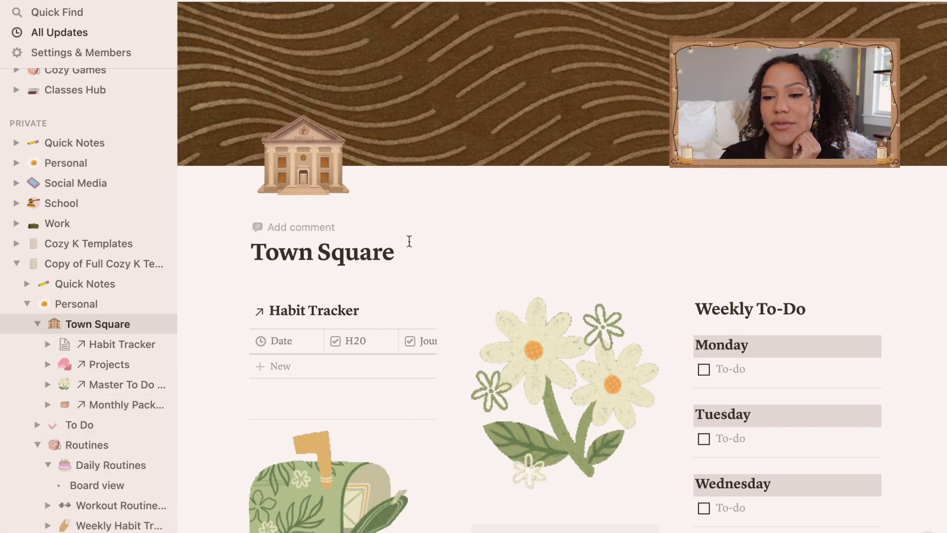
- Expand the To Do page in the page tree and open its Reading List sub-page
scroll(99, 449, "down", 5)
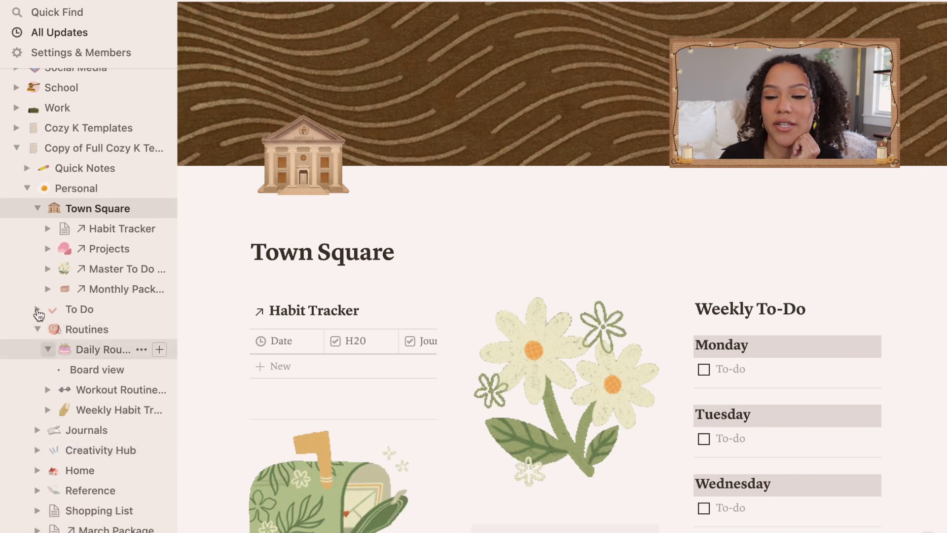
left_click(37, 309)
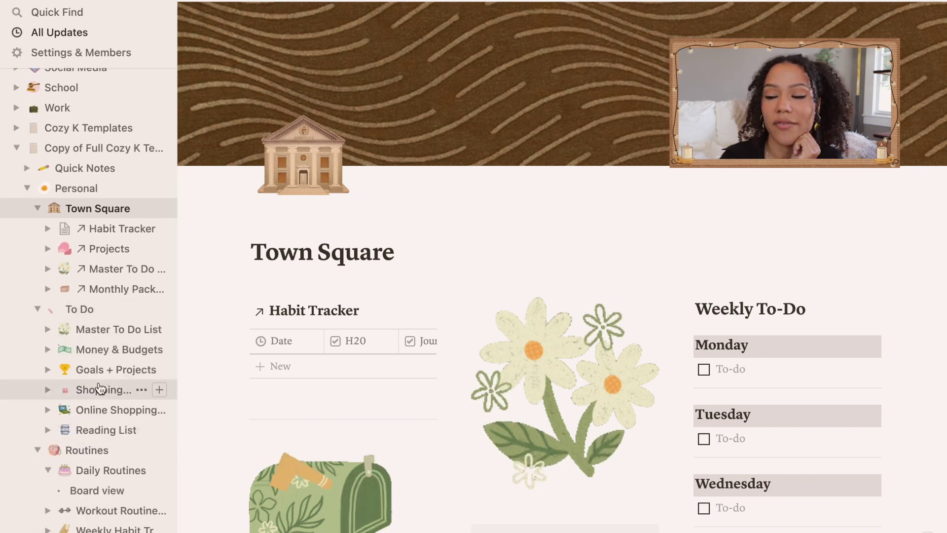
left_click(100, 434)
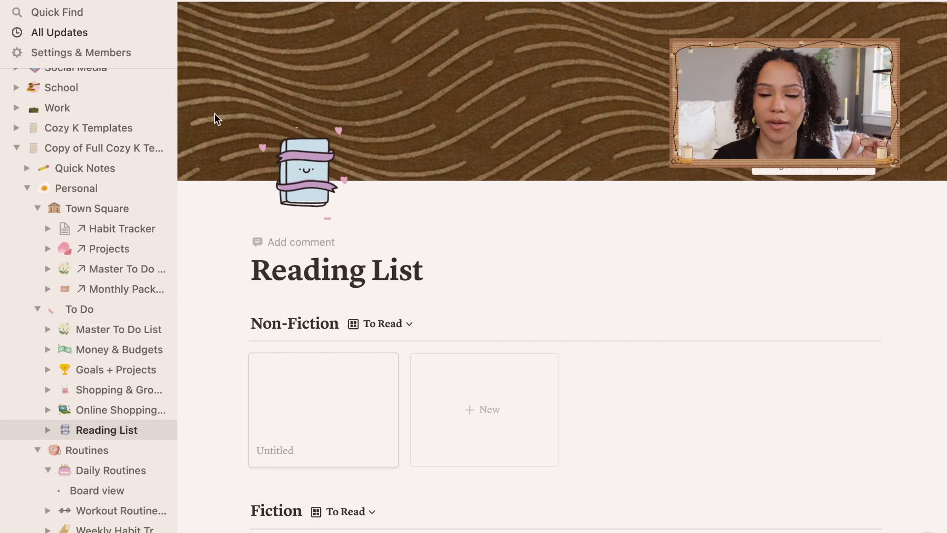
scroll(215, 113, "down", 1)
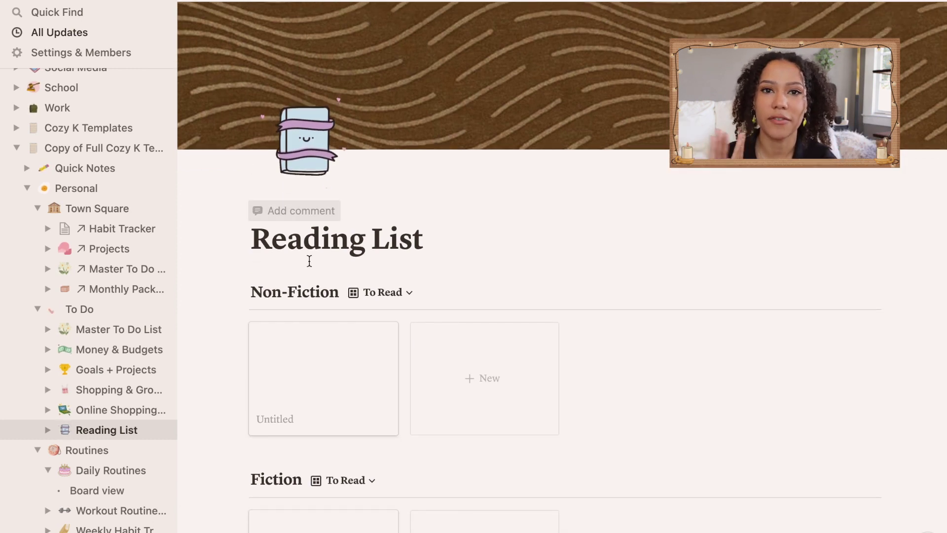
- Switch the Non-Fiction database to its To Buy table view and hide the sidebar
left_click(387, 293)
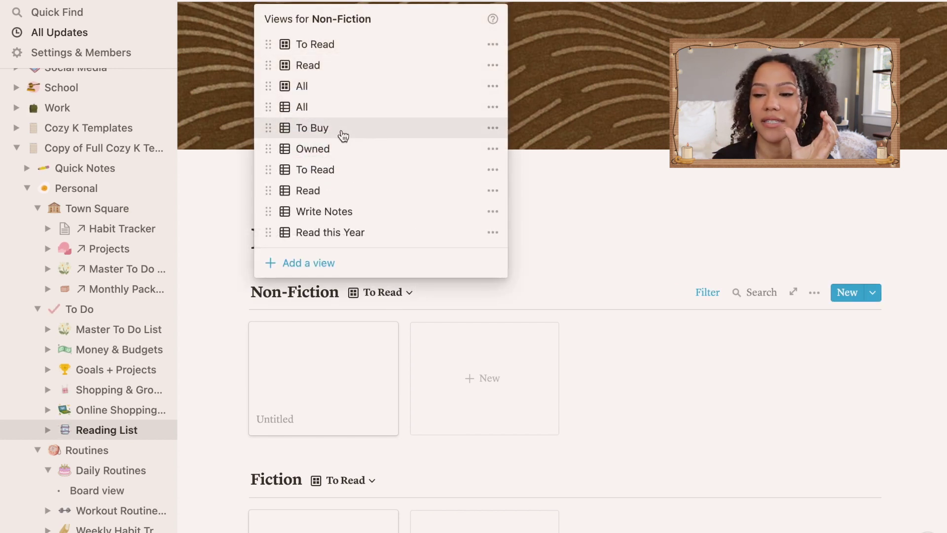
left_click(344, 135)
scroll(437, 296, "down", 2)
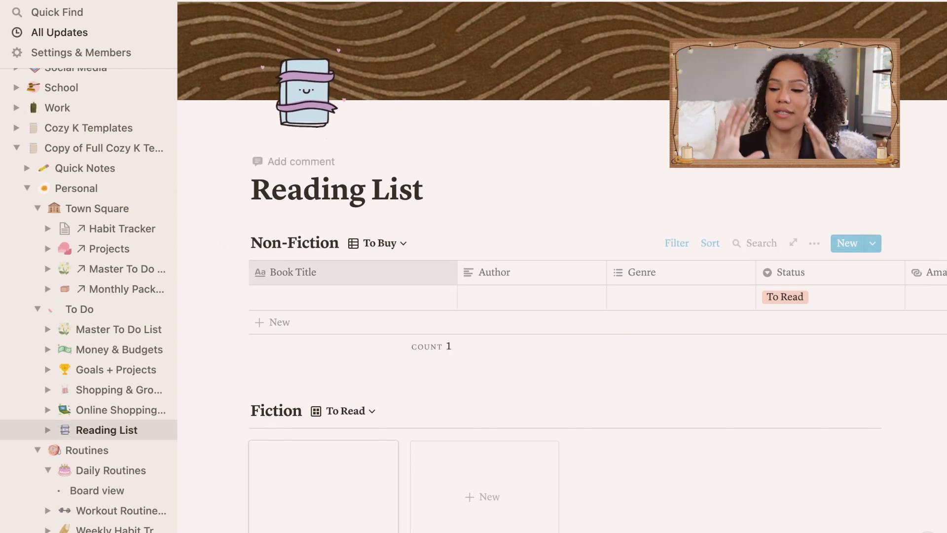
key("ctrl+backslash")
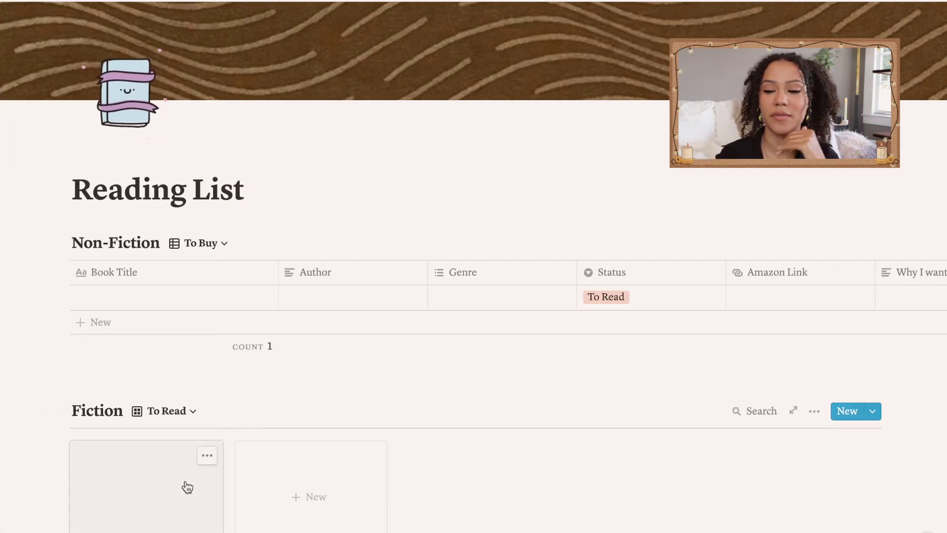
- Switch the Non-Fiction database to the All table view and look through its columns from Author to Priority
scroll(187, 487, "down", 3)
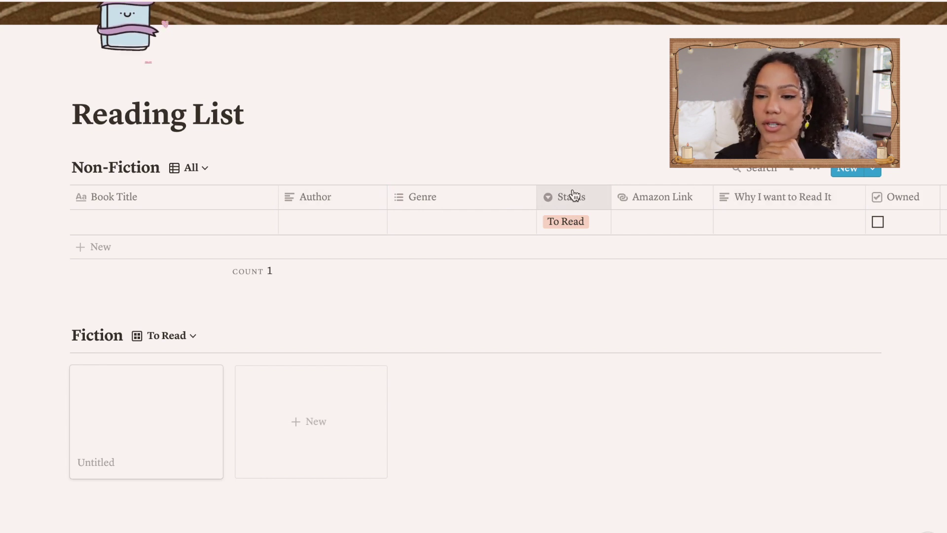
scroll(572, 195, "right", 3)
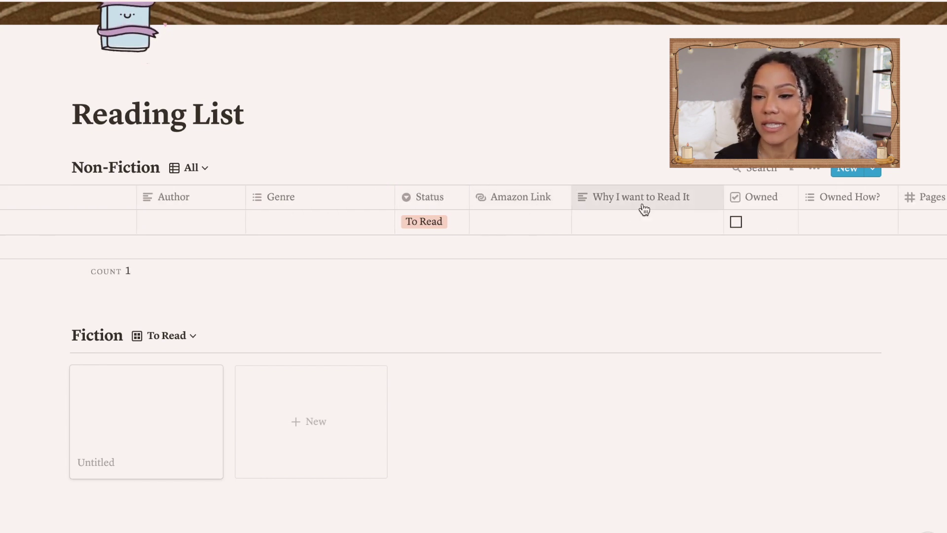
scroll(643, 208, "right", 5)
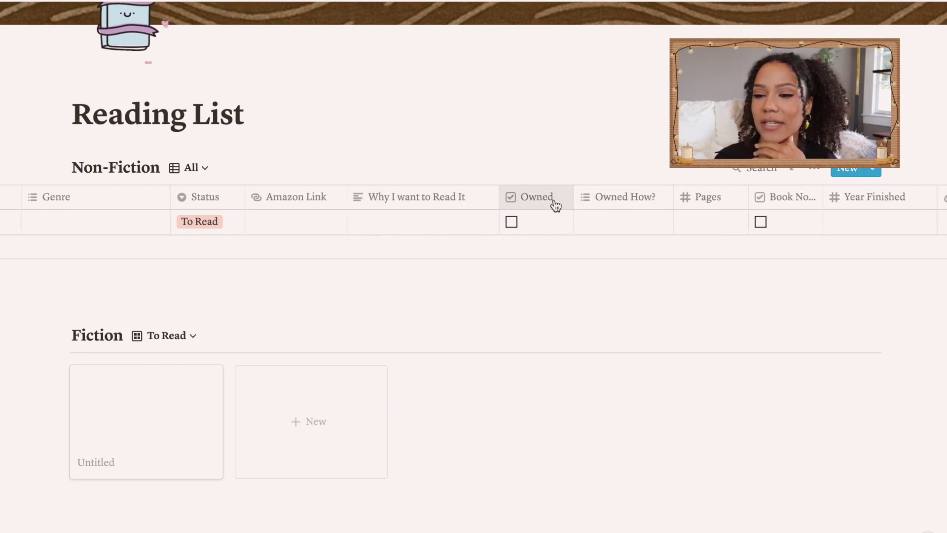
scroll(554, 204, "right", 4)
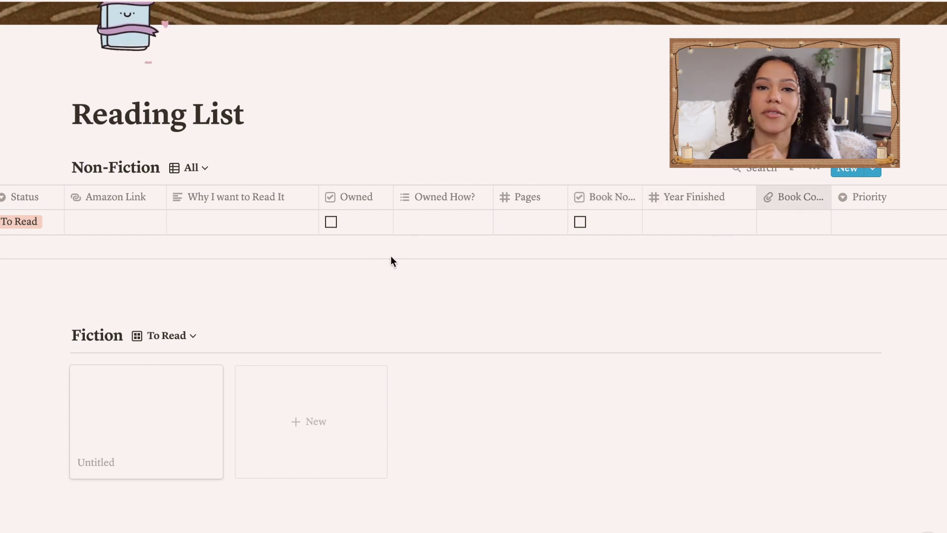
- Add a new property to the Non-Fiction database while browsing the property types, and view the Priority column's select options
scroll(332, 223, "left", 3)
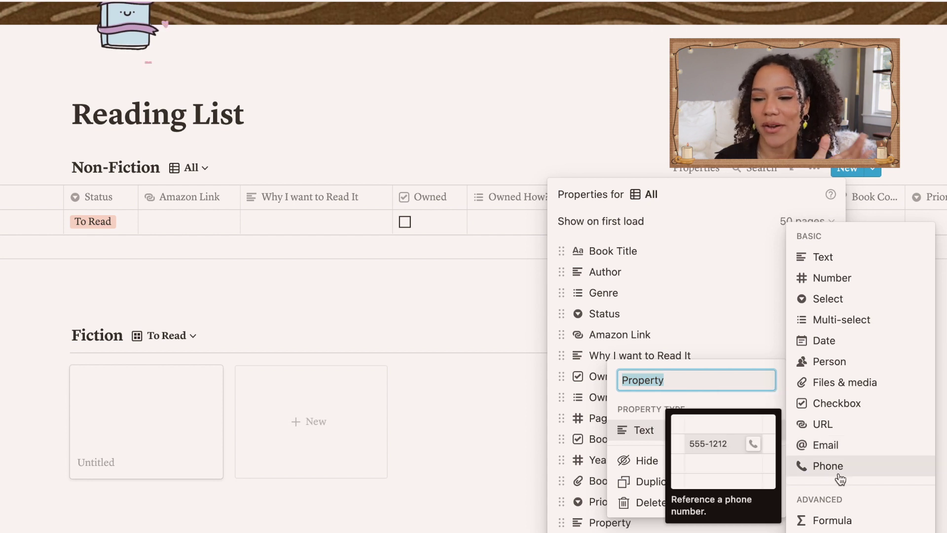
scroll(840, 478, "down", 2)
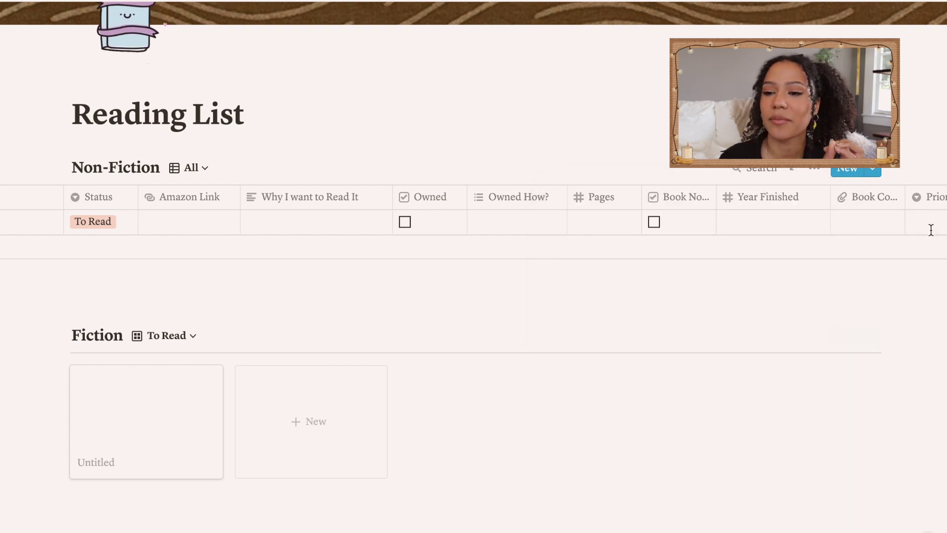
scroll(474, 222, "right", 3)
left_click(829, 222)
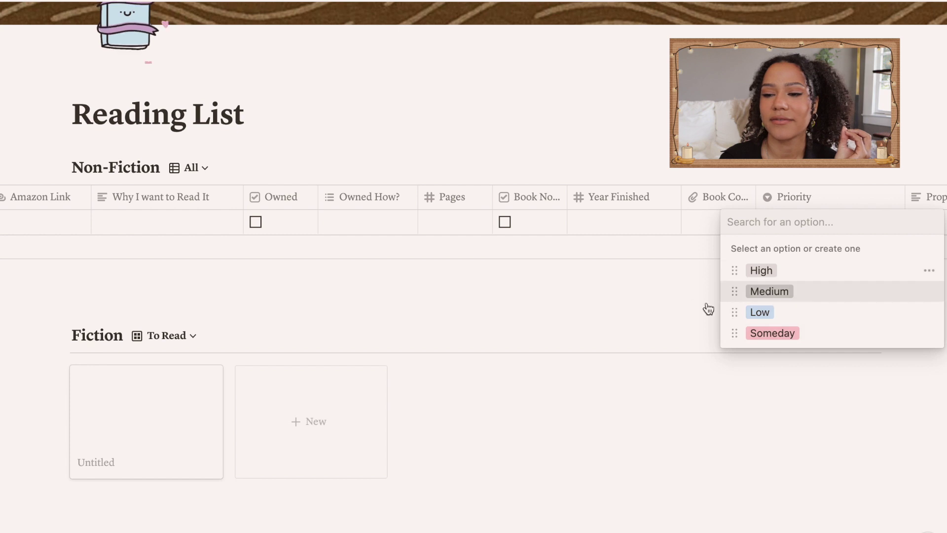
key("Escape")
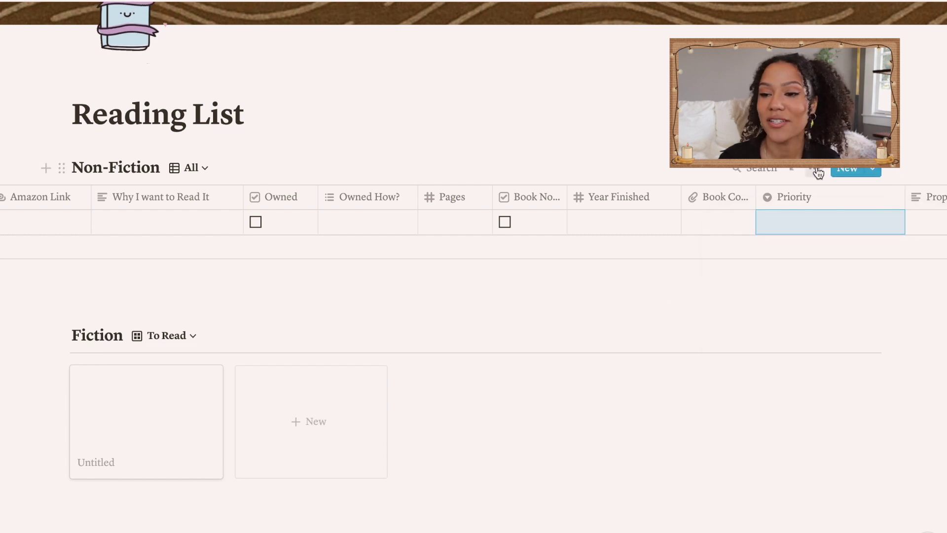
- Set the Owned sort of the Fiction database's To Read view to Descending
left_click(815, 170)
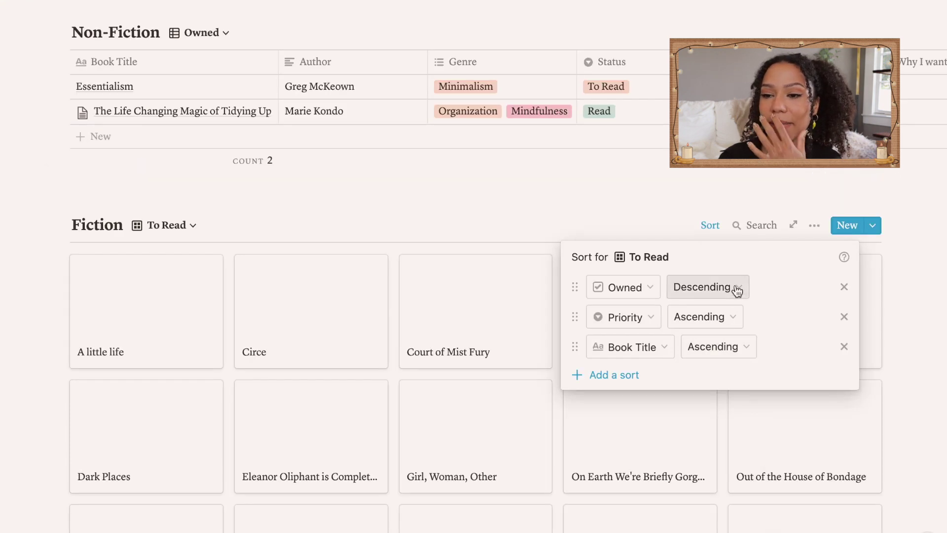
left_click(730, 288)
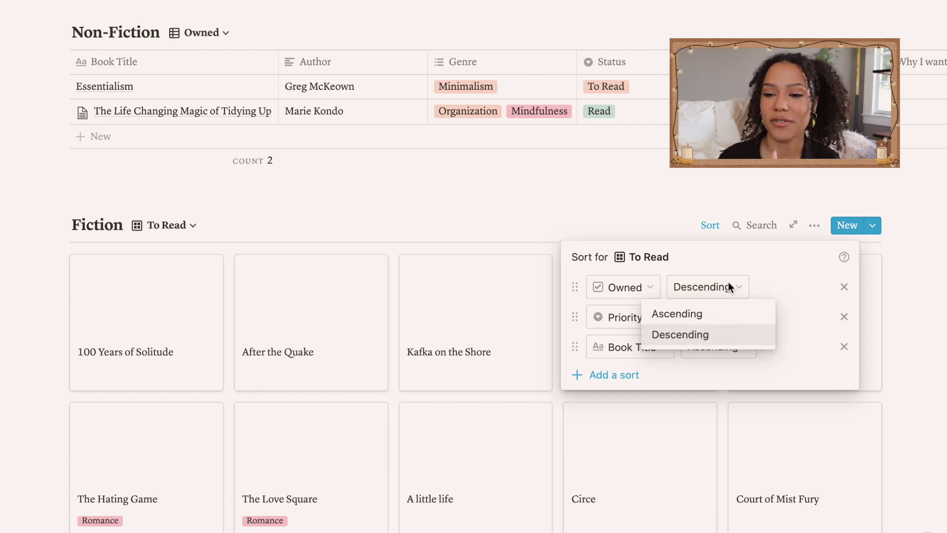
left_click(679, 331)
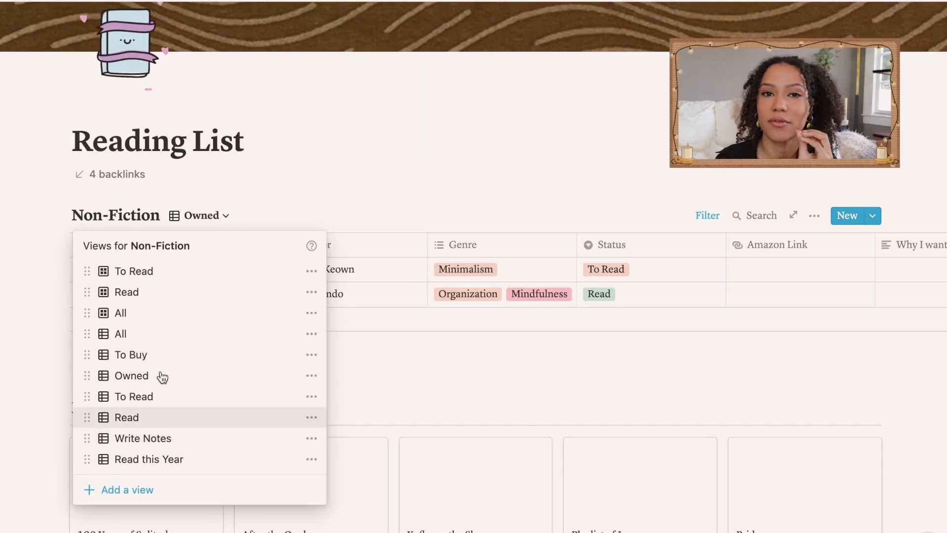
- Close the Non-Fiction list of views, show the sidebar again and return to the Town Square page
left_click(415, 373)
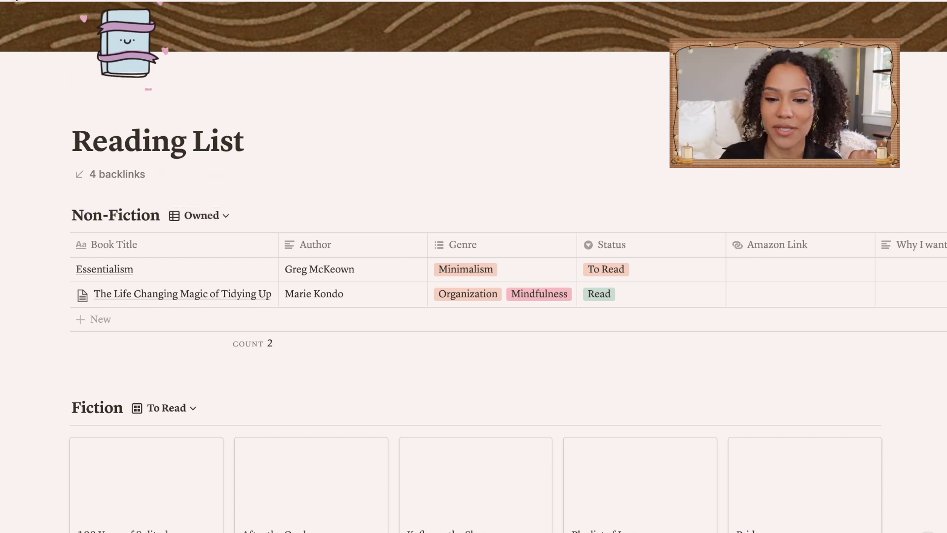
mouse_move(18, 0)
key("super+backslash")
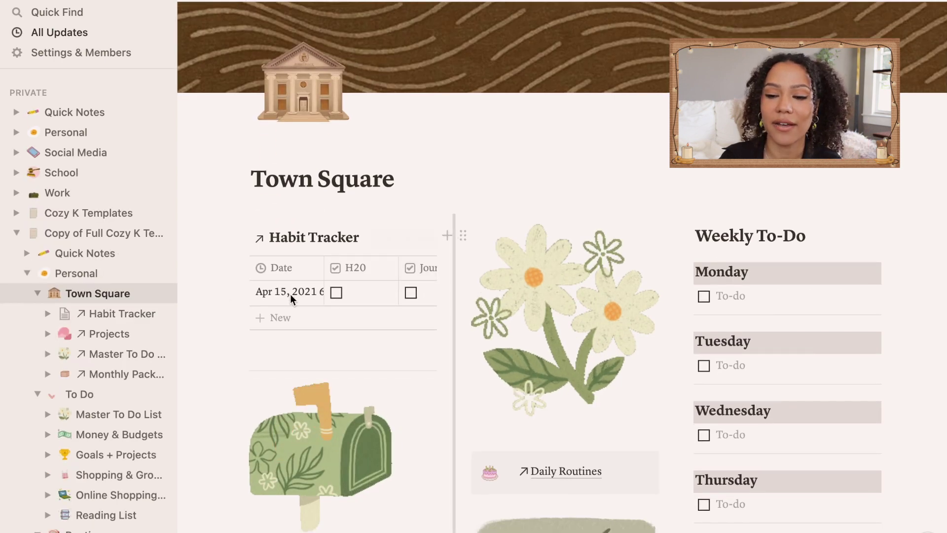
- Look through the Habit Tracker table's columns on the Town Square page, from Date across the habit checkboxes and back
scroll(331, 294, "right", 3)
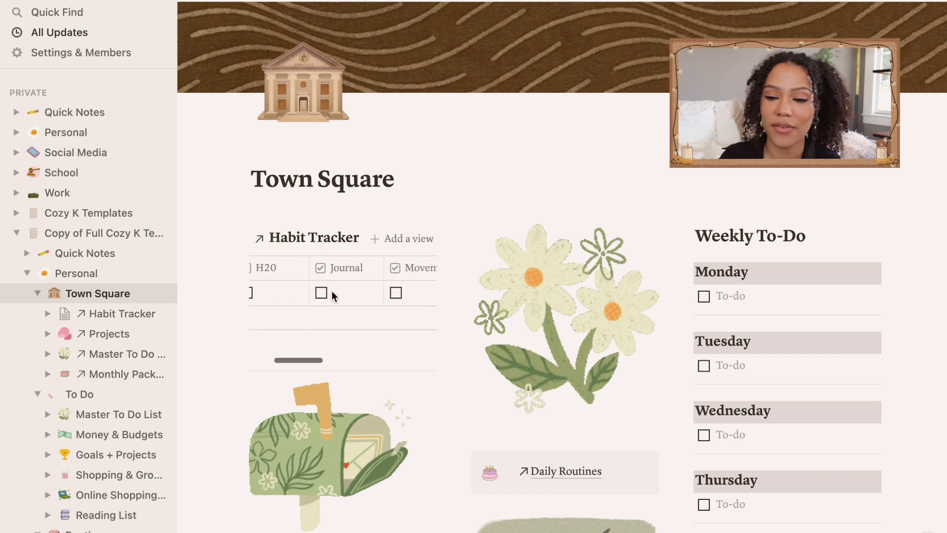
scroll(331, 294, "right", 3)
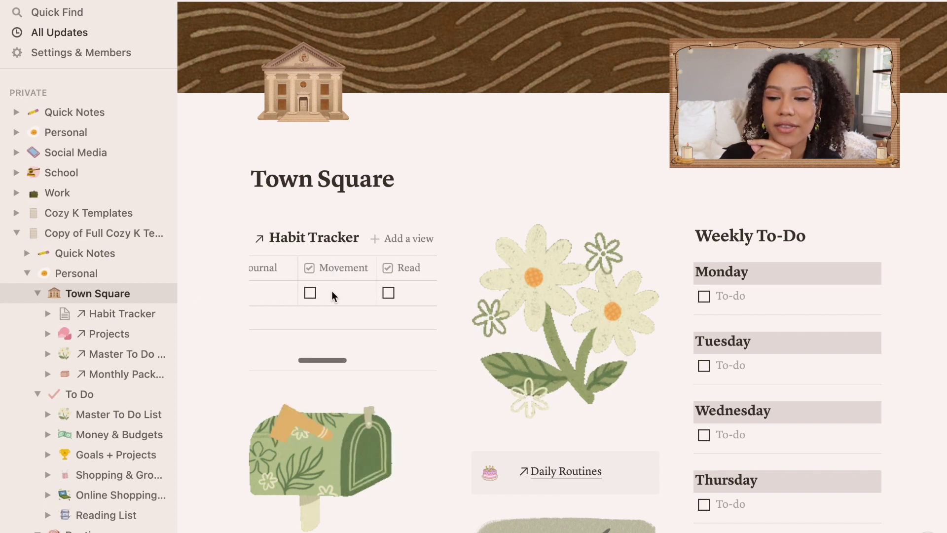
scroll(332, 293, "right", 5)
scroll(331, 292, "left", 8)
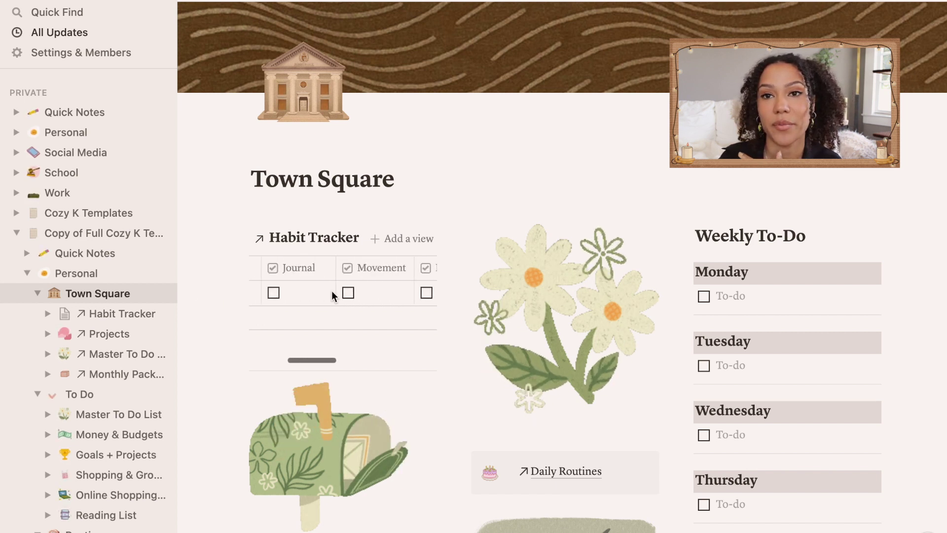
scroll(332, 291, "left", 4)
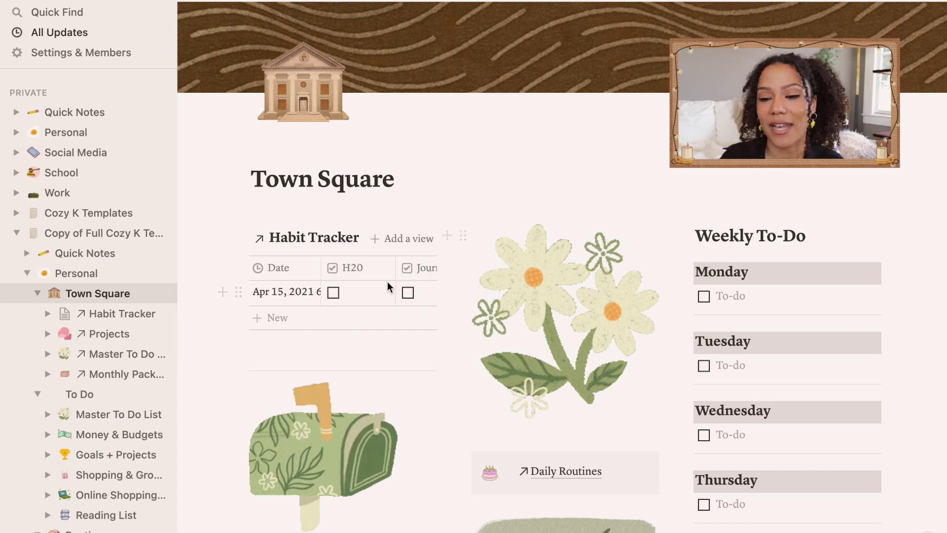
scroll(388, 289, "right", 10)
scroll(351, 294, "left", 10)
scroll(350, 294, "right", 4)
scroll(351, 294, "right", 2)
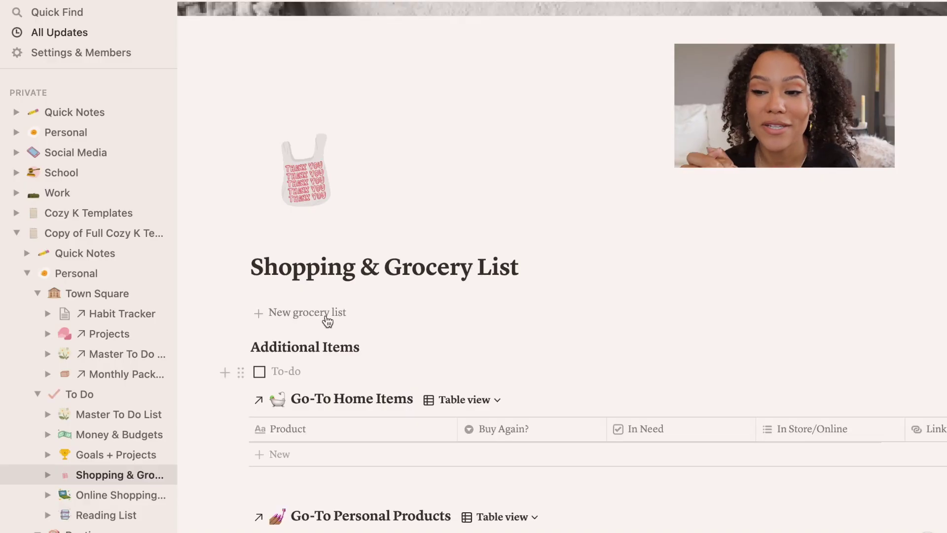
- Generate a new grocery list on the Shopping & Grocery List page and look through its items
left_click(327, 319)
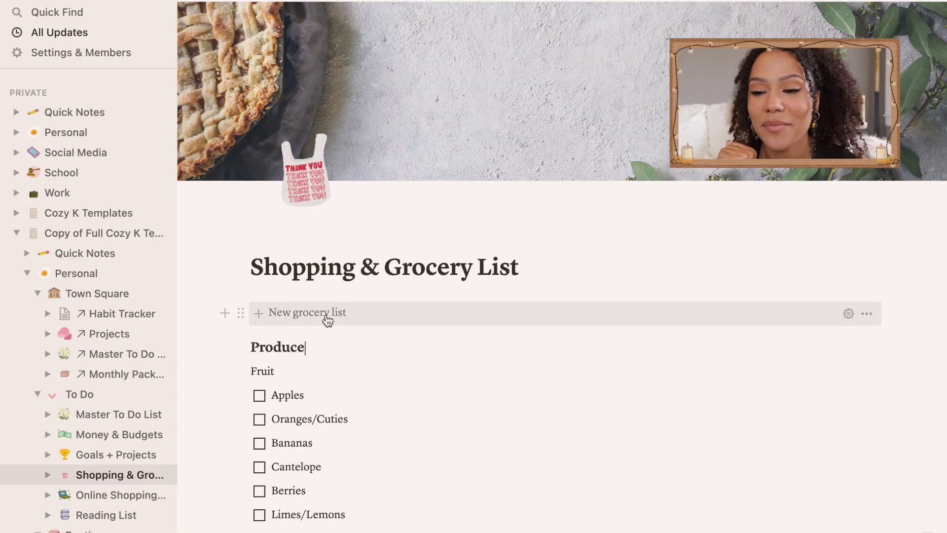
scroll(444, 378, "down", 2)
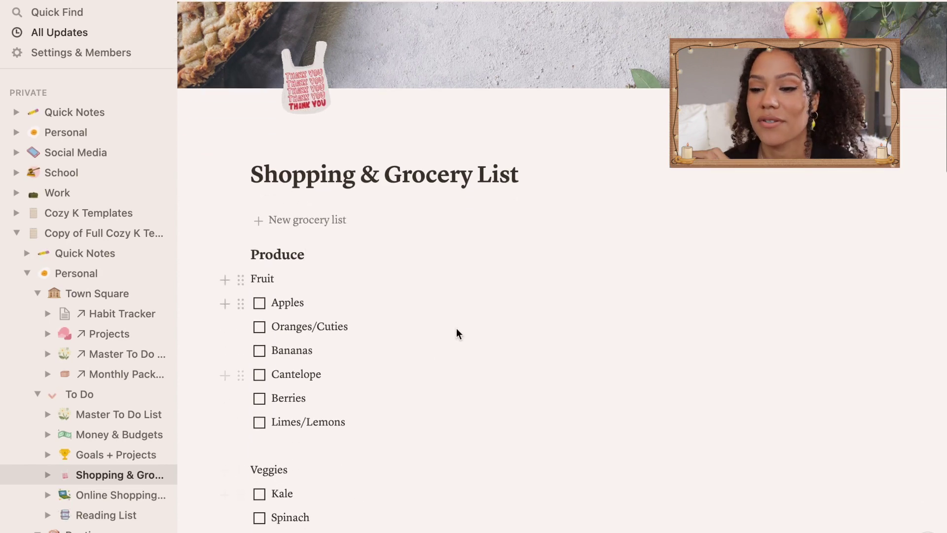
scroll(456, 312, "down", 1)
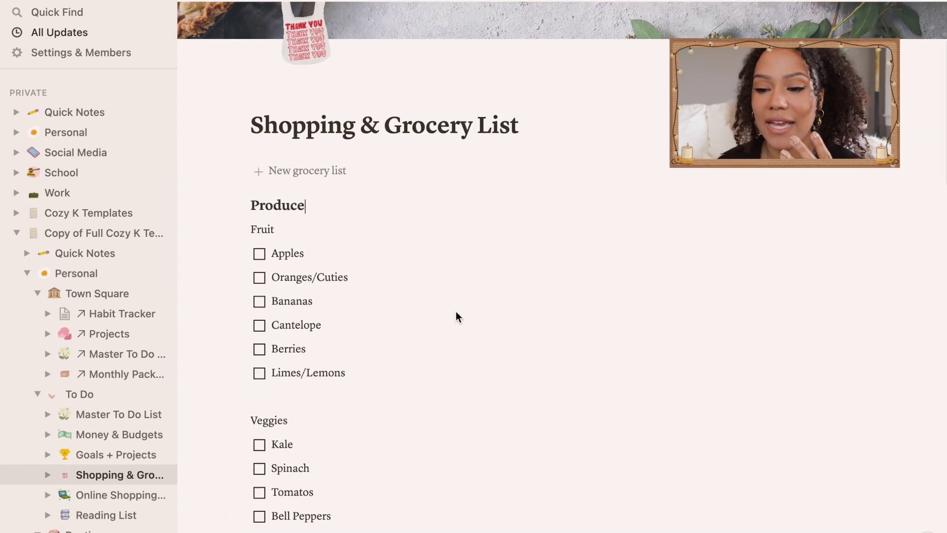
scroll(455, 312, "down", 15)
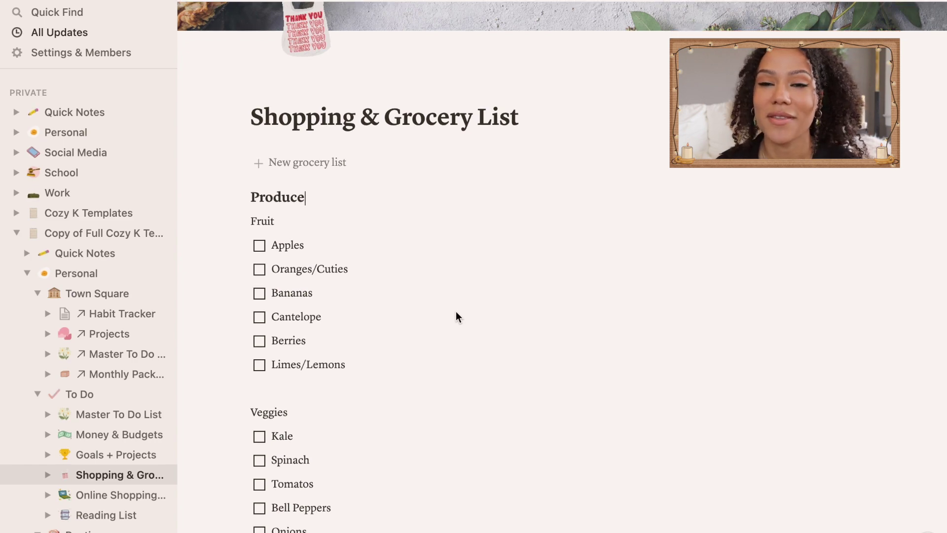
- Delete all blocks of the generated grocery list, undo the deletion, and remove the list again
left_click_drag(352, 387, 252, 237)
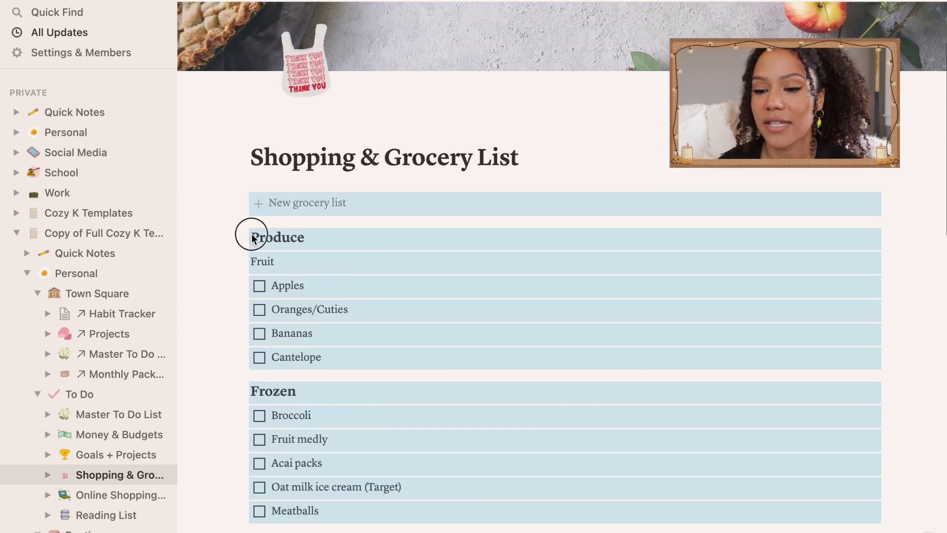
left_click_drag(252, 238, 252, 239)
key("BackSpace")
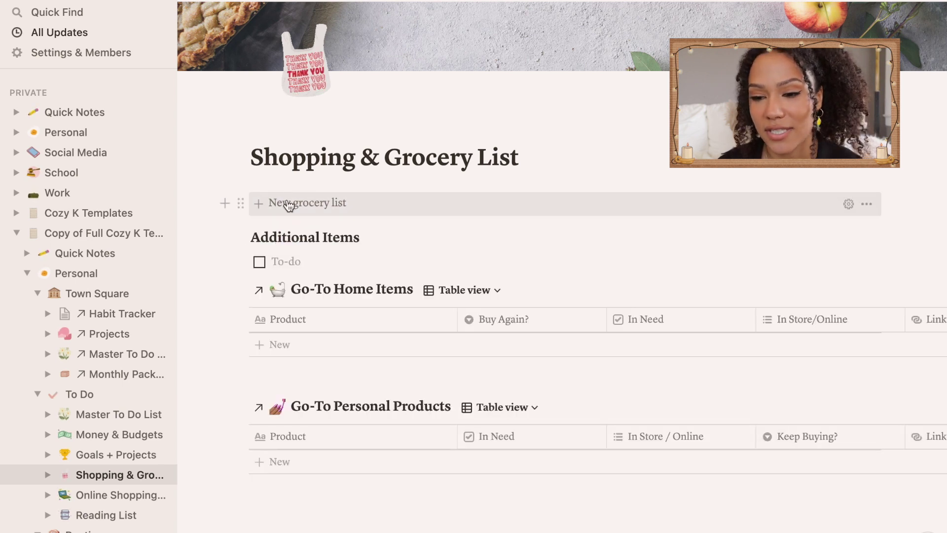
key("ctrl+z")
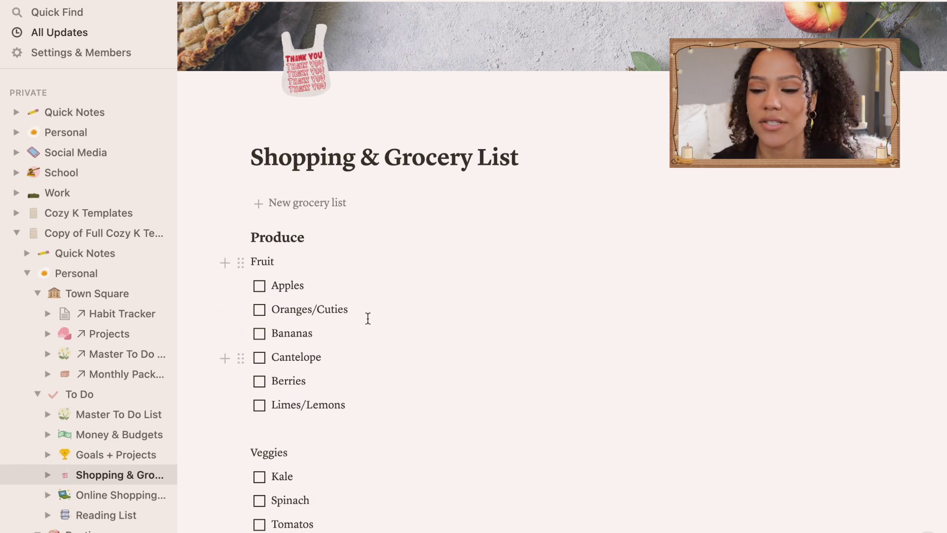
key("ctrl+shift+z")
- Insert a Template button block between New grocery list and the Additional Items heading
scroll(342, 274, "down", 5)
scroll(344, 281, "down", 2)
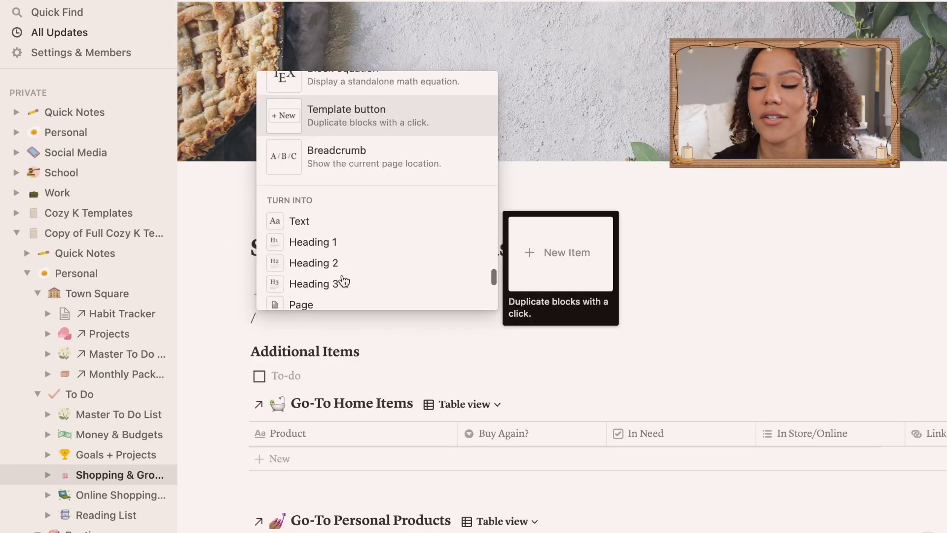
scroll(342, 274, "down", 5)
scroll(342, 274, "up", 8)
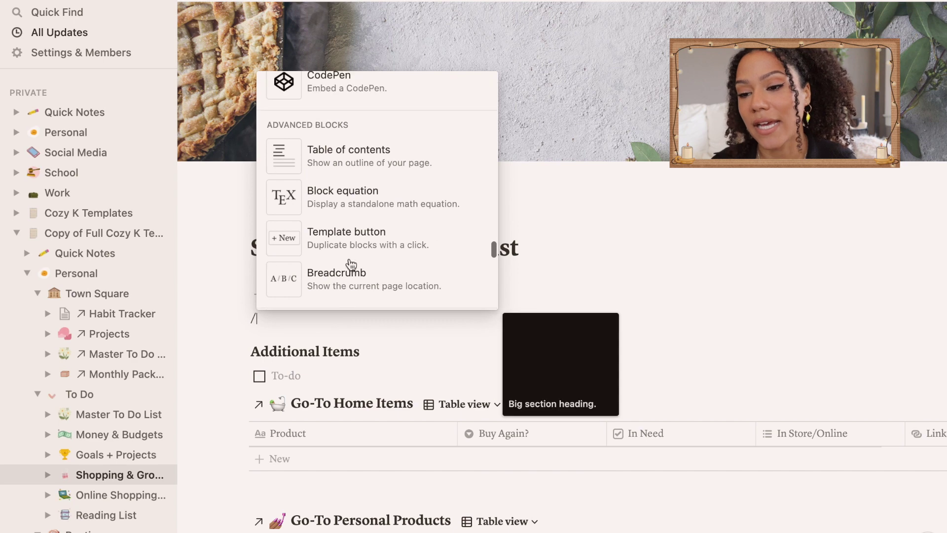
left_click(338, 245)
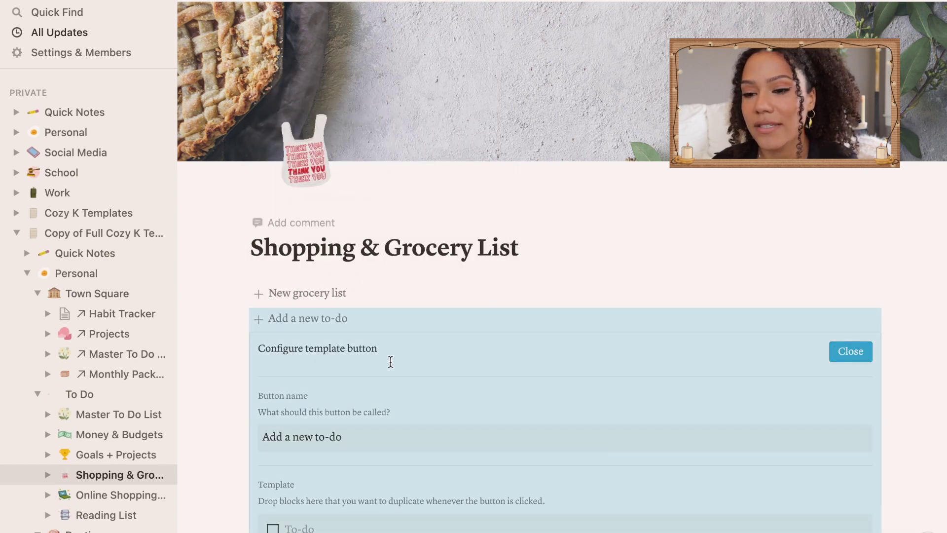